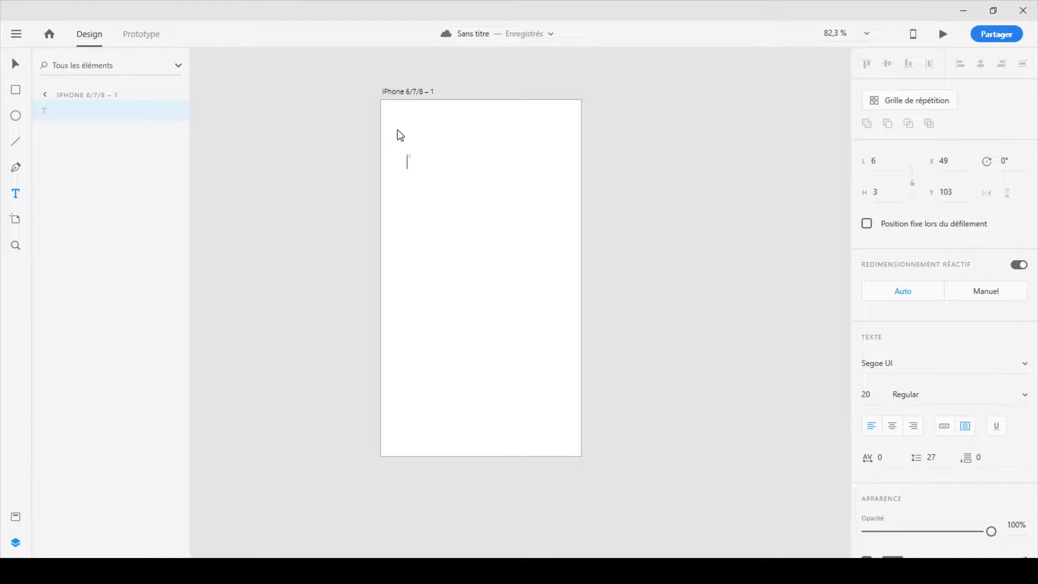
# - Add an area text box about 319 × 68 near the top of the artboard, reading "Texte n°1"
pyautogui.click(17, 195)
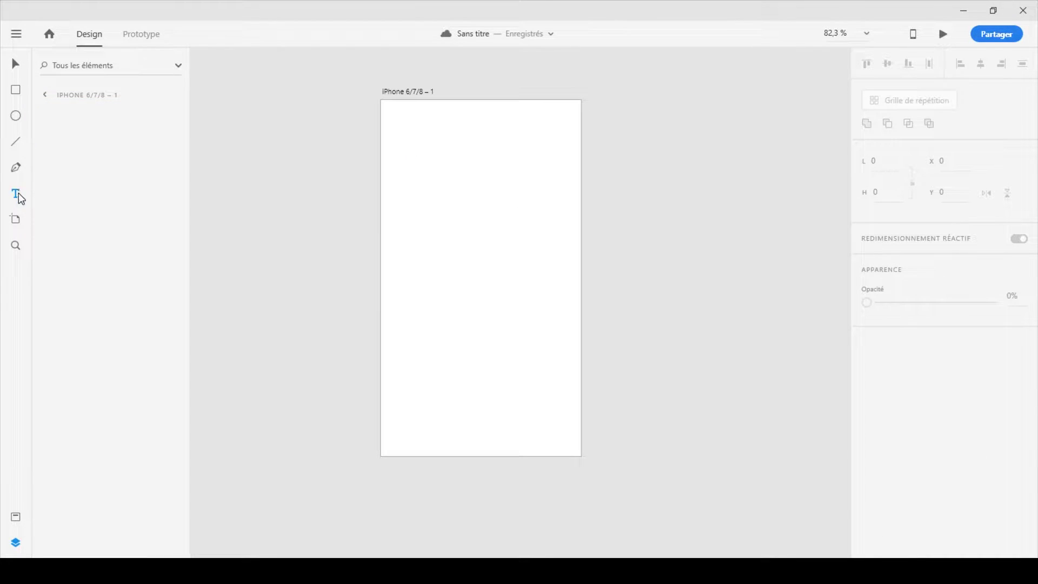
pyautogui.moveTo(394, 123); pyautogui.dragTo(564, 161)
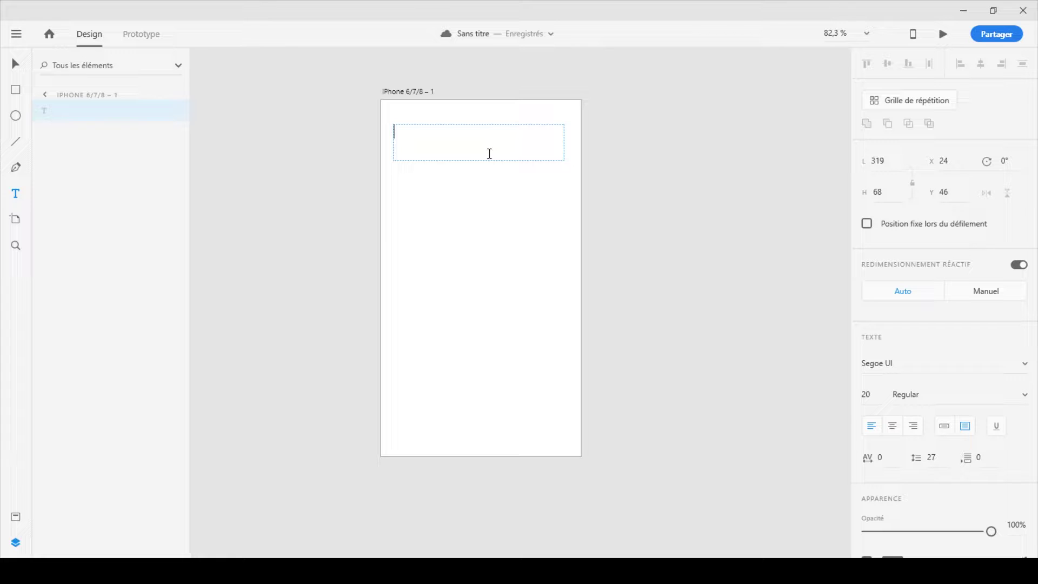
pyautogui.write('Texte n°1')
# - Set the font of "Texte n°1" to Roboto and centre the text within its box
pyautogui.moveTo(462, 148); pyautogui.dragTo(378, 123)
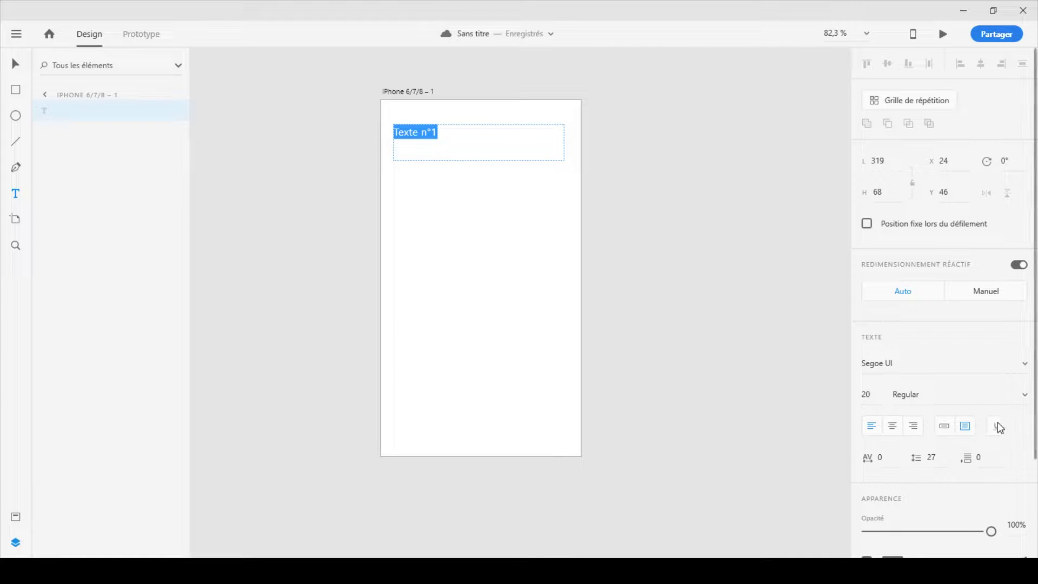
pyautogui.click(923, 364)
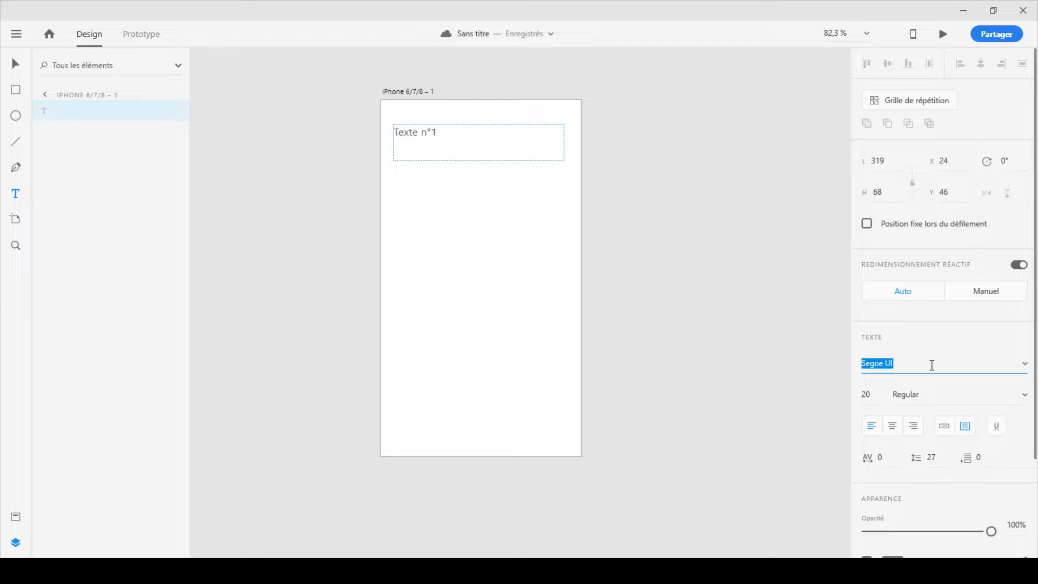
pyautogui.write('Robo')
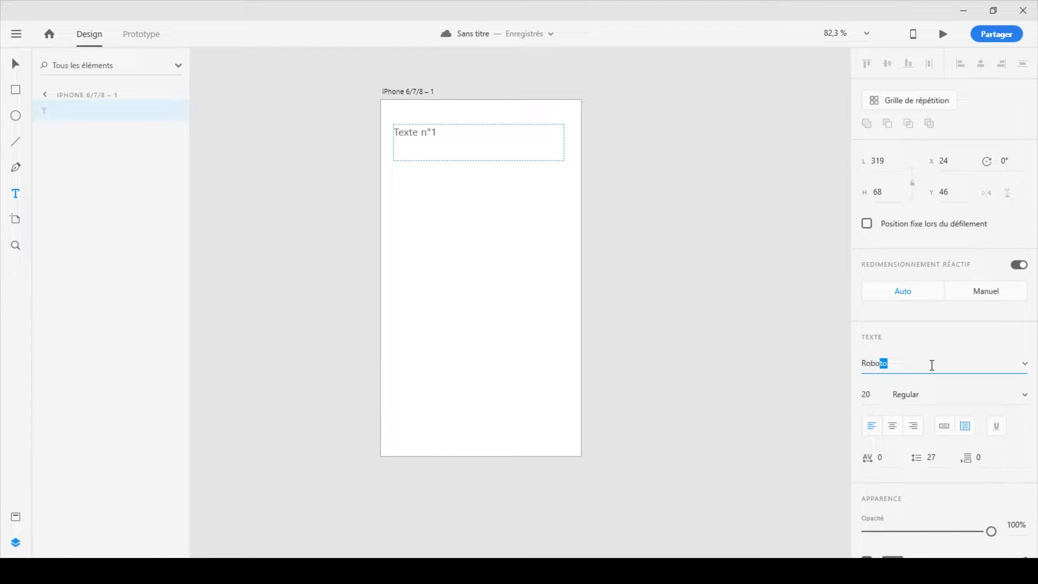
pyautogui.write('t')
pyautogui.press('Return')
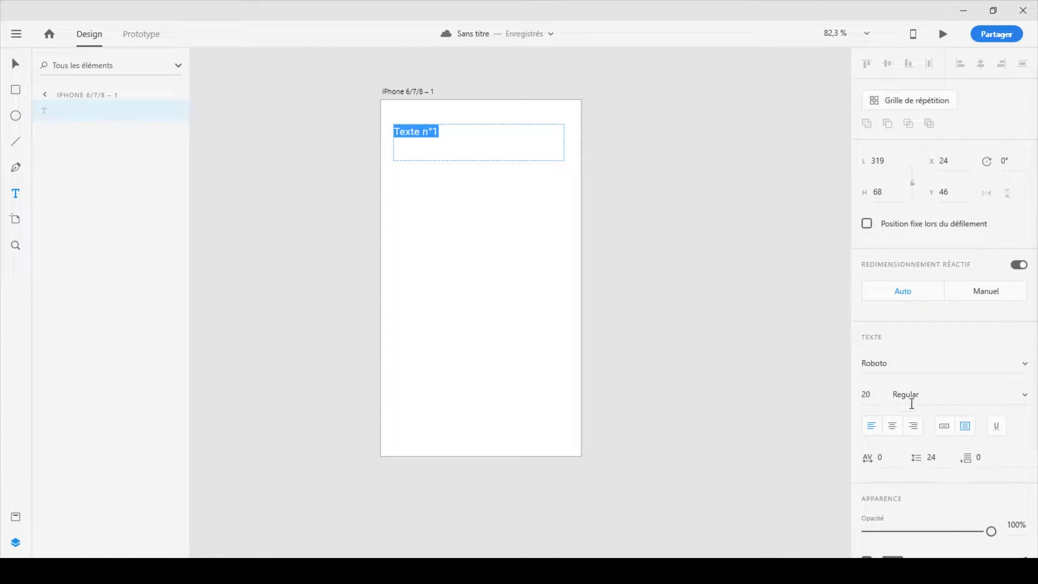
pyautogui.click(892, 427)
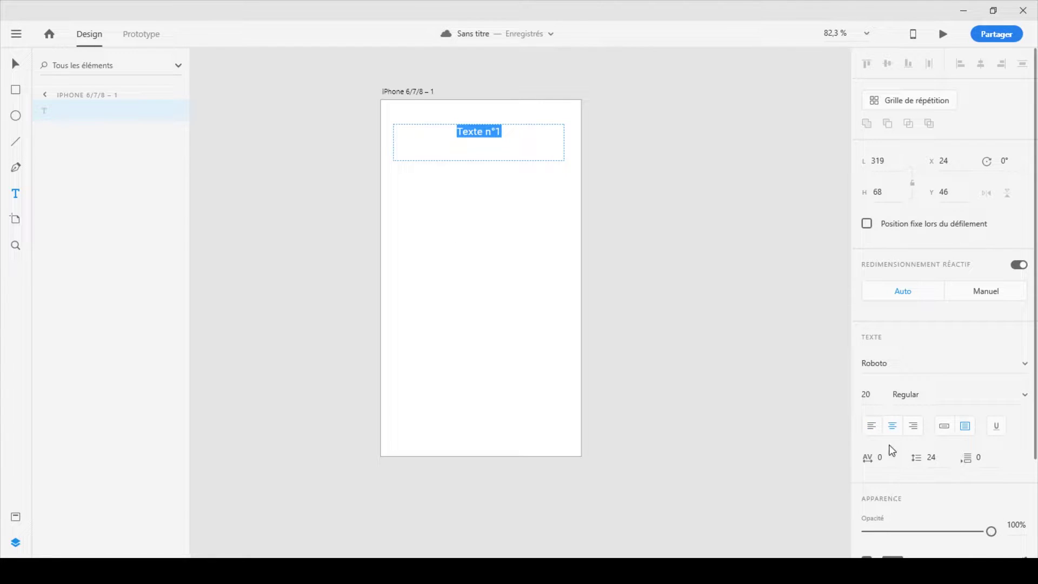
# - Change the text's fill colour to bright red #FF0C0C
pyautogui.scroll(-1, 893, 443)
pyautogui.scroll(-2, 891, 439)
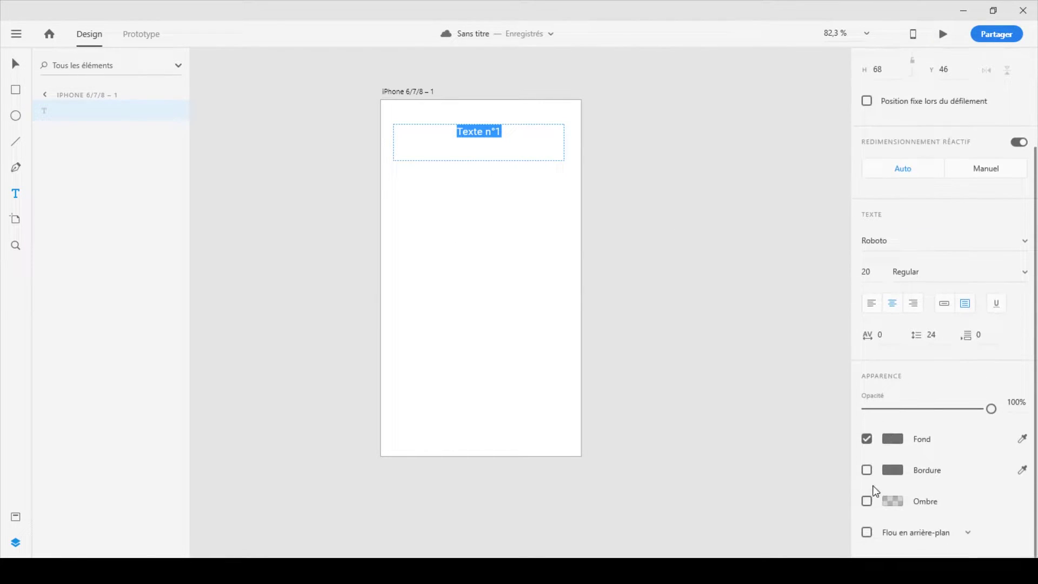
pyautogui.click(893, 437)
pyautogui.moveTo(776, 403); pyautogui.dragTo(778, 374)
pyautogui.click(809, 352)
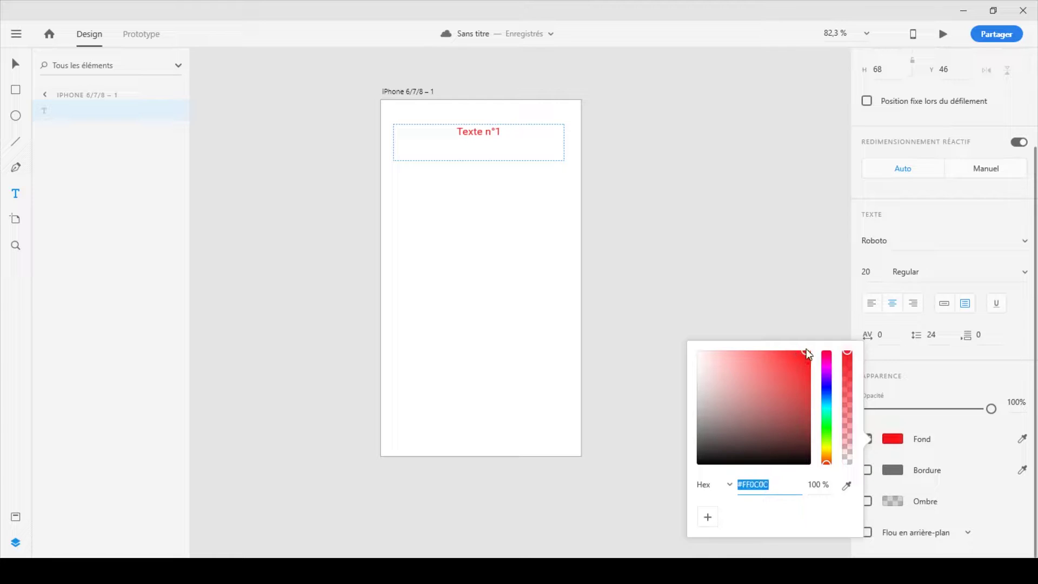
pyautogui.click(778, 269)
# - Shrink the text box's height to about 29 and change the text's fill colour to dark violet #191039
pyautogui.moveTo(476, 162); pyautogui.dragTo(475, 139)
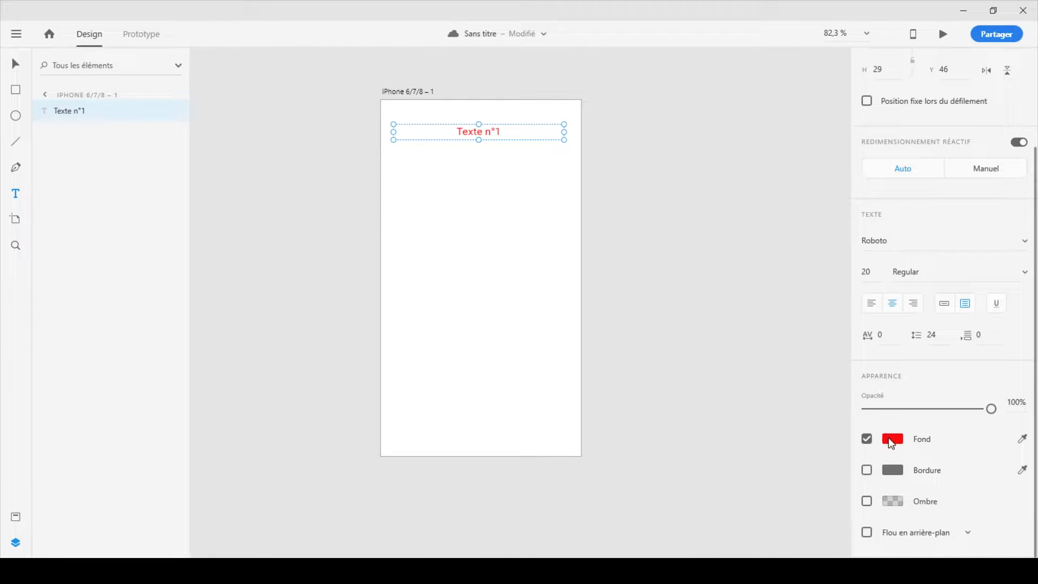
pyautogui.click(892, 439)
pyautogui.moveTo(816, 417)
pyautogui.mouseDown()
pyautogui.moveTo(809, 408)
pyautogui.moveTo(803, 431)
pyautogui.moveTo(796, 414)
pyautogui.moveTo(827, 384)
pyautogui.mouseUp()
pyautogui.click(827, 392)
pyautogui.click(779, 440)
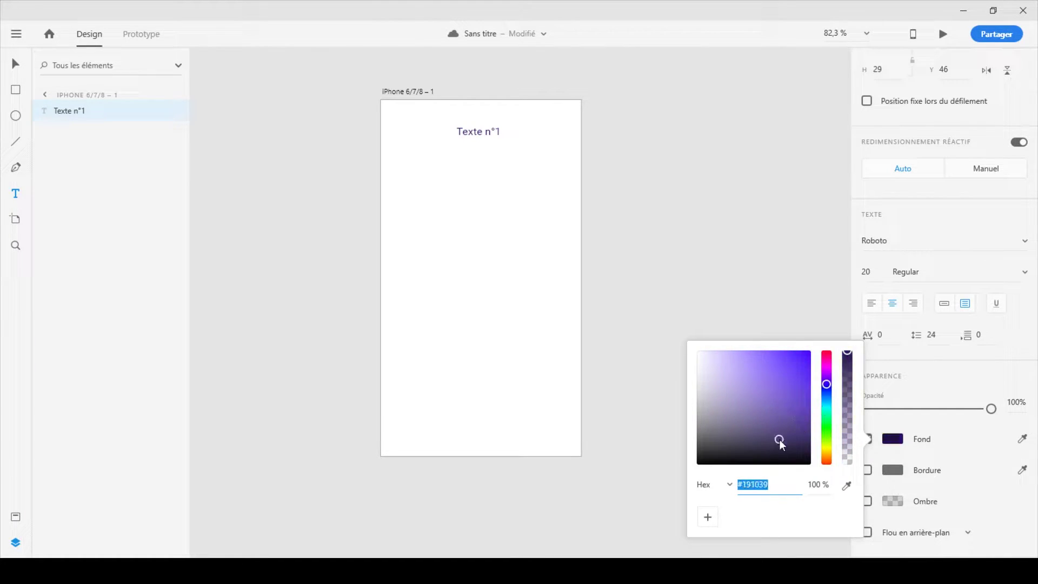
pyautogui.click(744, 254)
pyautogui.click(144, 119)
pyautogui.click(418, 156)
pyautogui.click(496, 132)
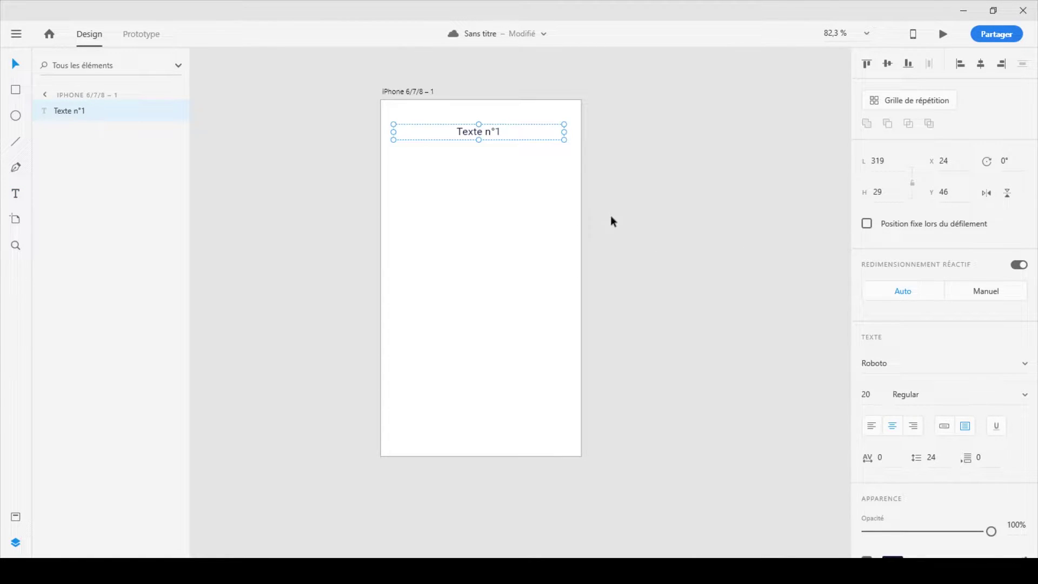
pyautogui.click(671, 236)
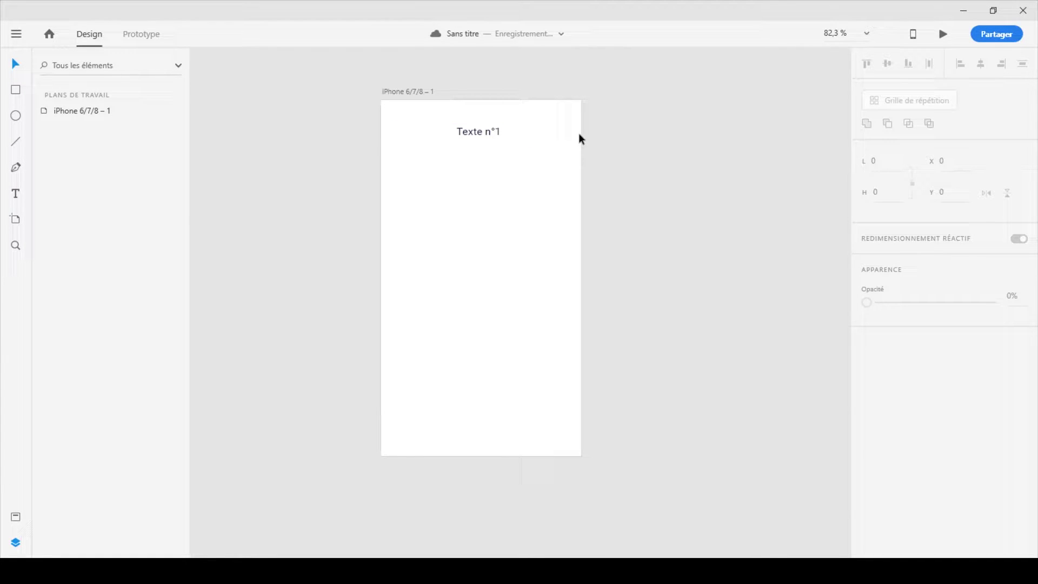
# - Turn the text into a repeat grid and extend it downward past the artboard to a height of about 723
pyautogui.click(535, 140)
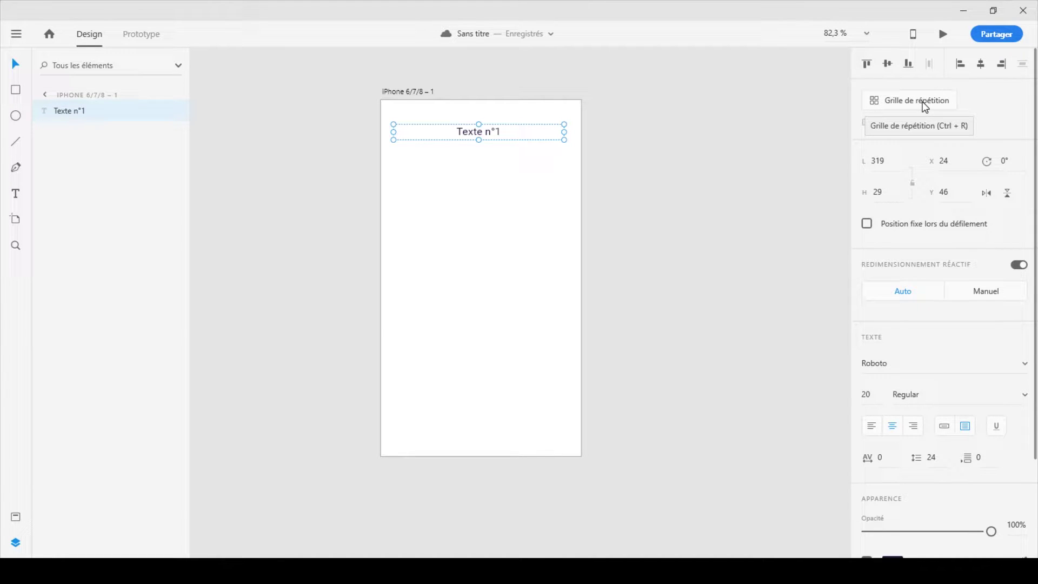
pyautogui.click(898, 100)
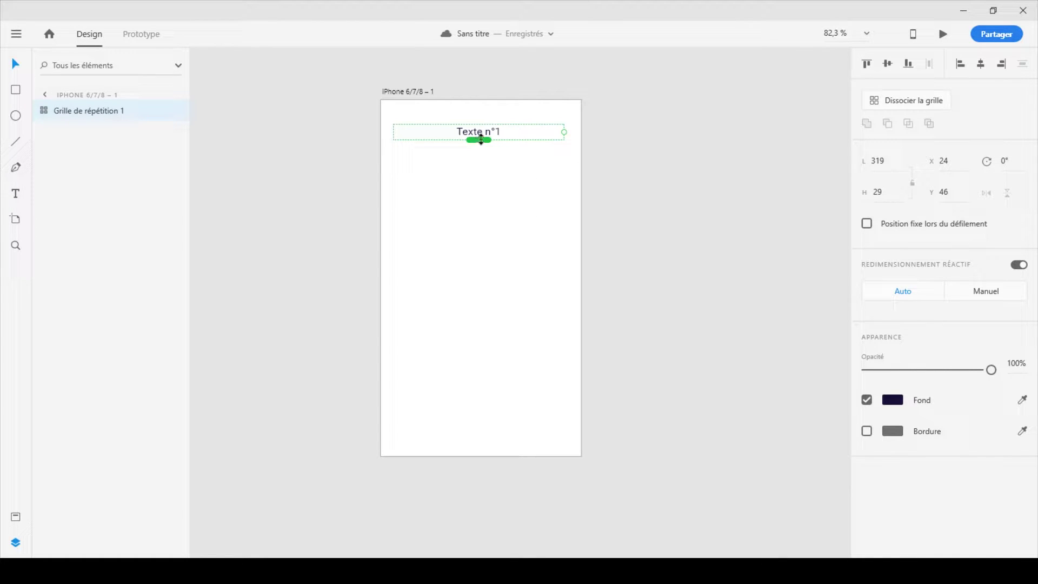
pyautogui.moveTo(479, 139); pyautogui.dragTo(495, 511)
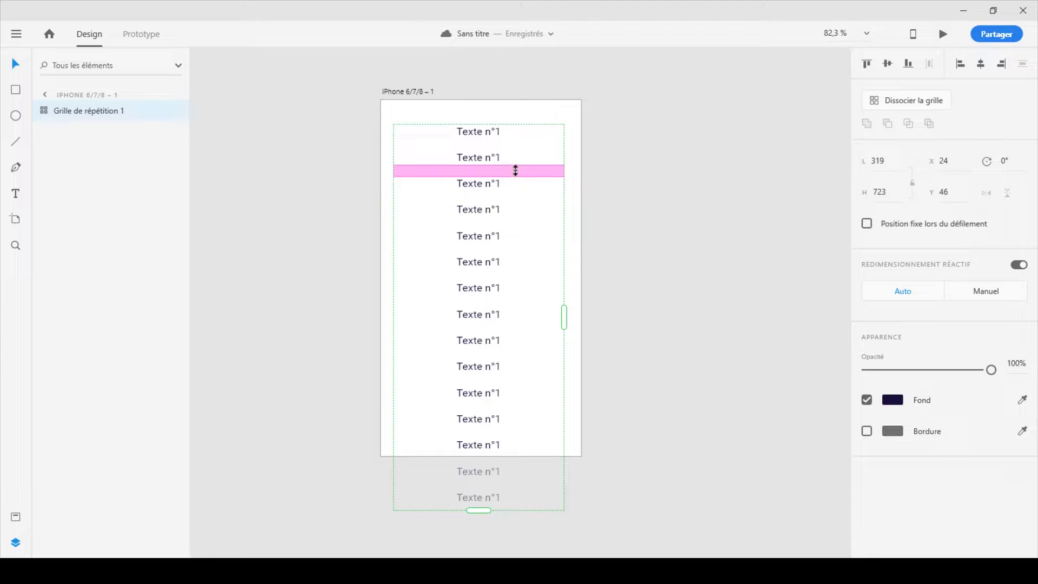
# - Widen the vertical spacing between the repeat grid's rows so the grid becomes about 947 high
pyautogui.moveTo(513, 171); pyautogui.dragTo(513, 170)
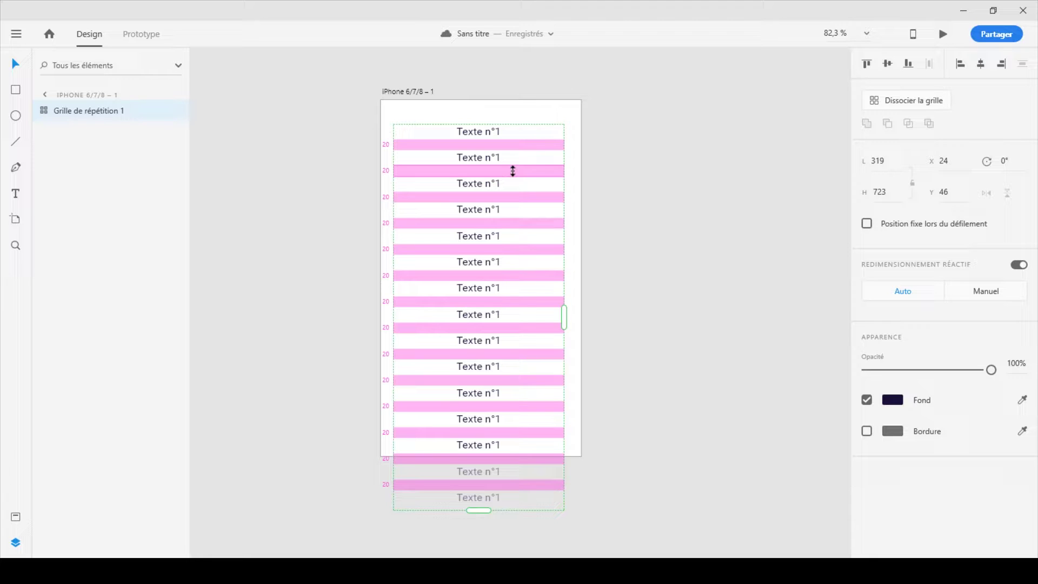
pyautogui.moveTo(513, 171); pyautogui.dragTo(483, 191)
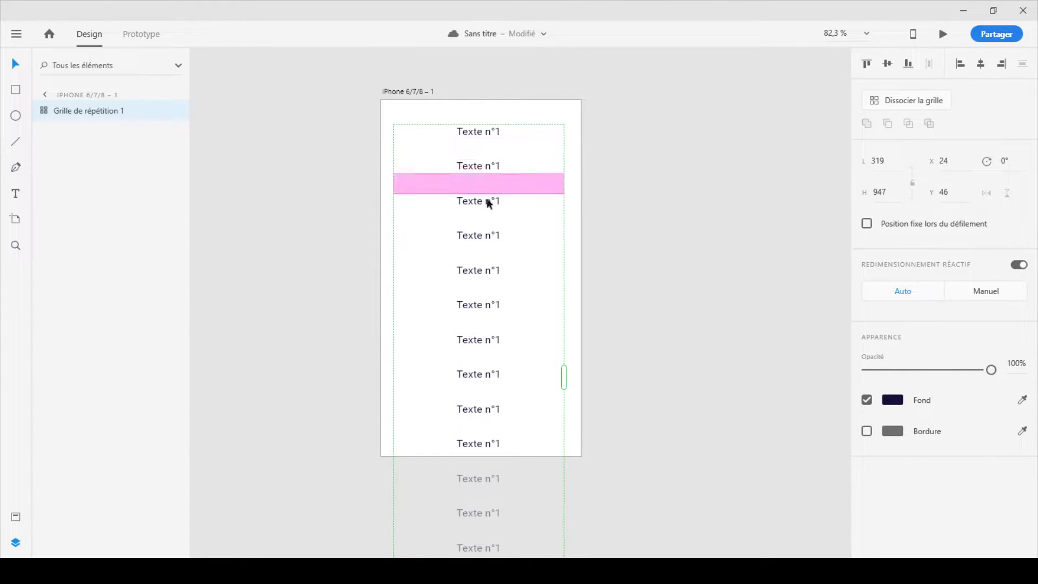
pyautogui.click(677, 165)
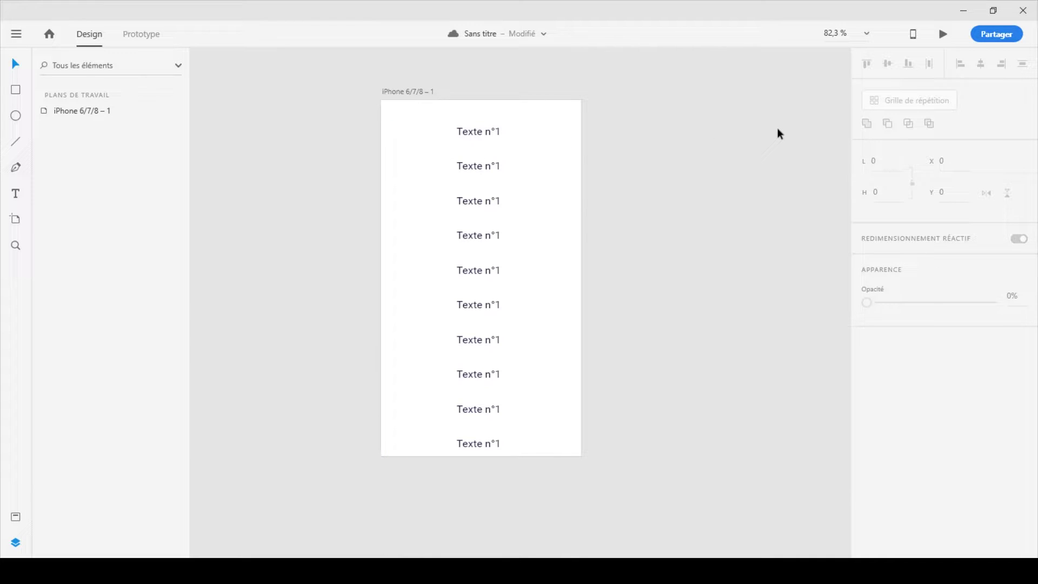
# - Tighten the repeat grid's row spacing so the whole grid fits on the artboard at about 583 high
pyautogui.click(484, 301)
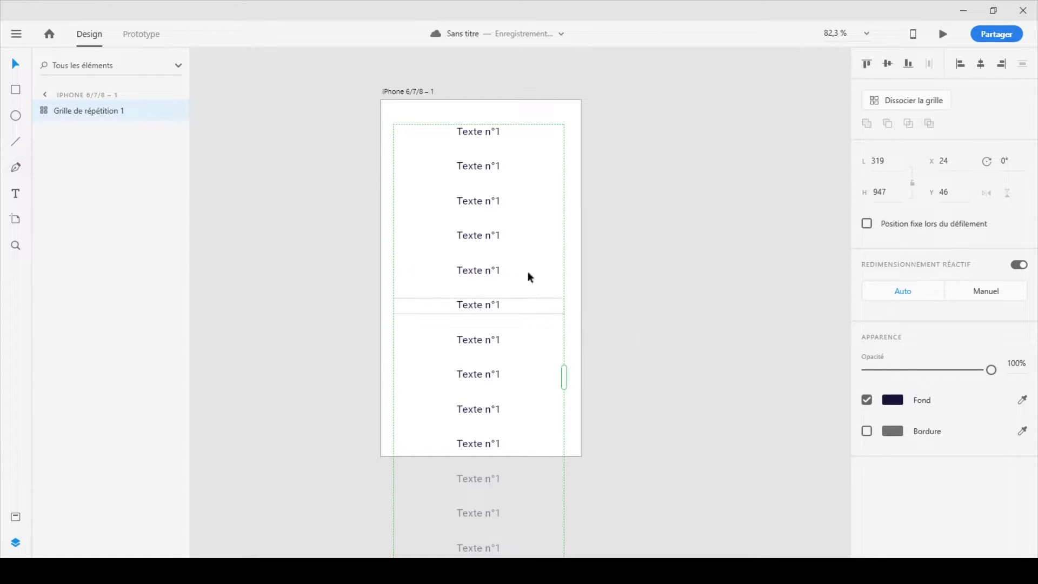
pyautogui.moveTo(512, 220)
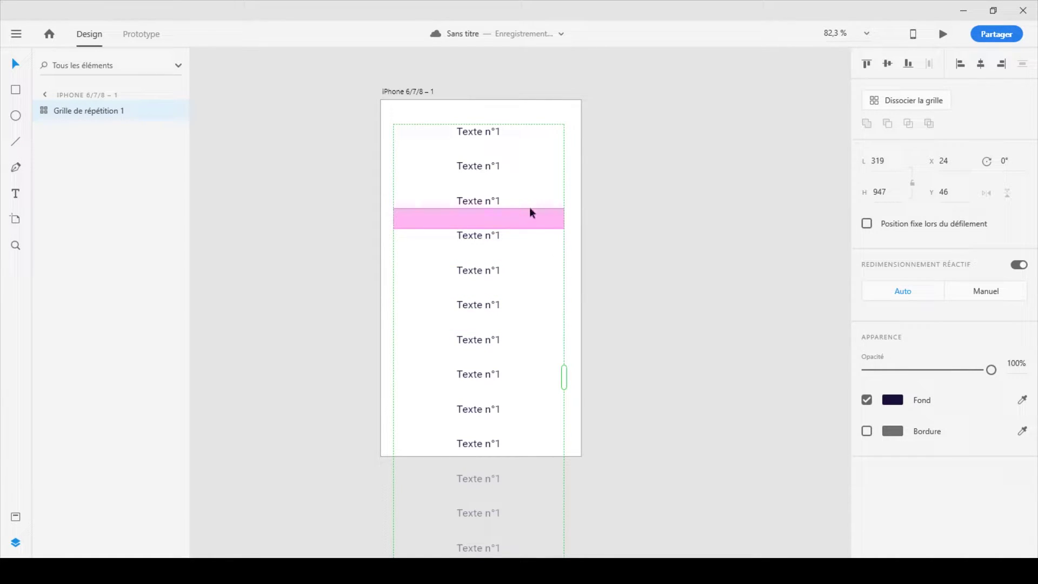
pyautogui.moveTo(540, 190)
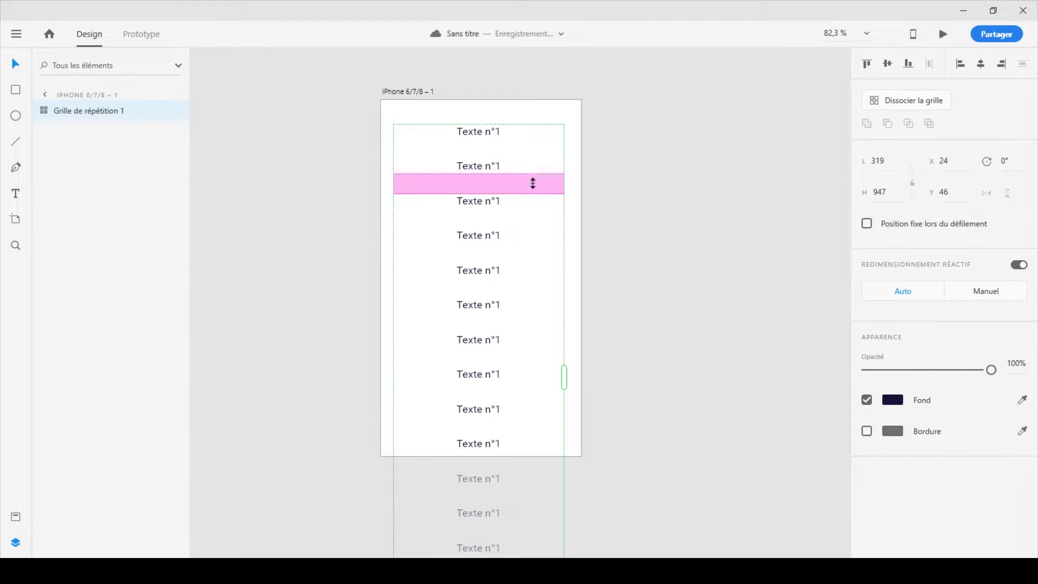
pyautogui.moveTo(519, 184); pyautogui.dragTo(517, 157)
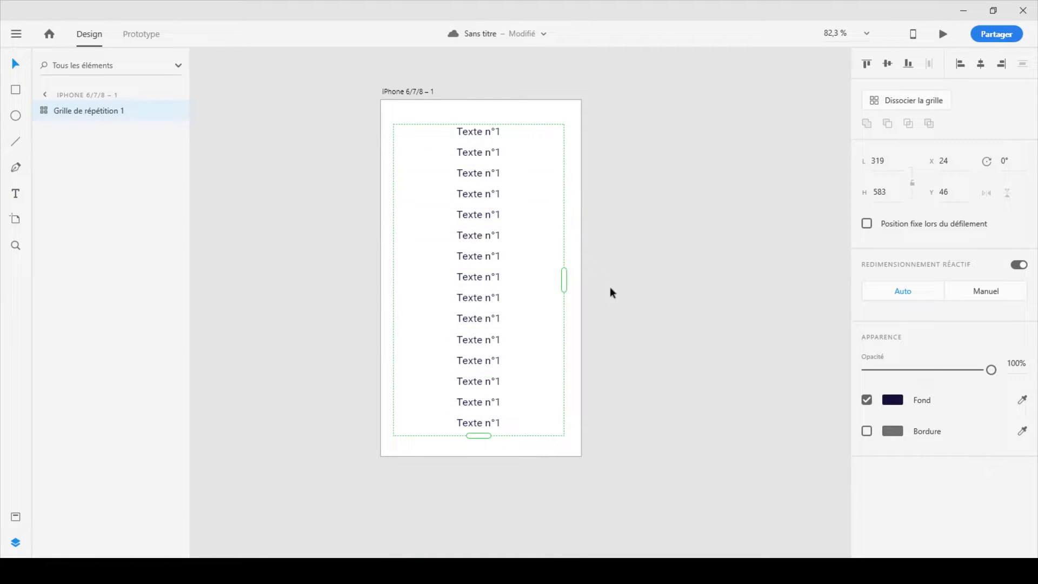
pyautogui.click(712, 327)
# - Try extending the repeat grid sideways into extra columns about 834 wide in total and adjusting their spacing, and undo these changes
pyautogui.click(483, 142)
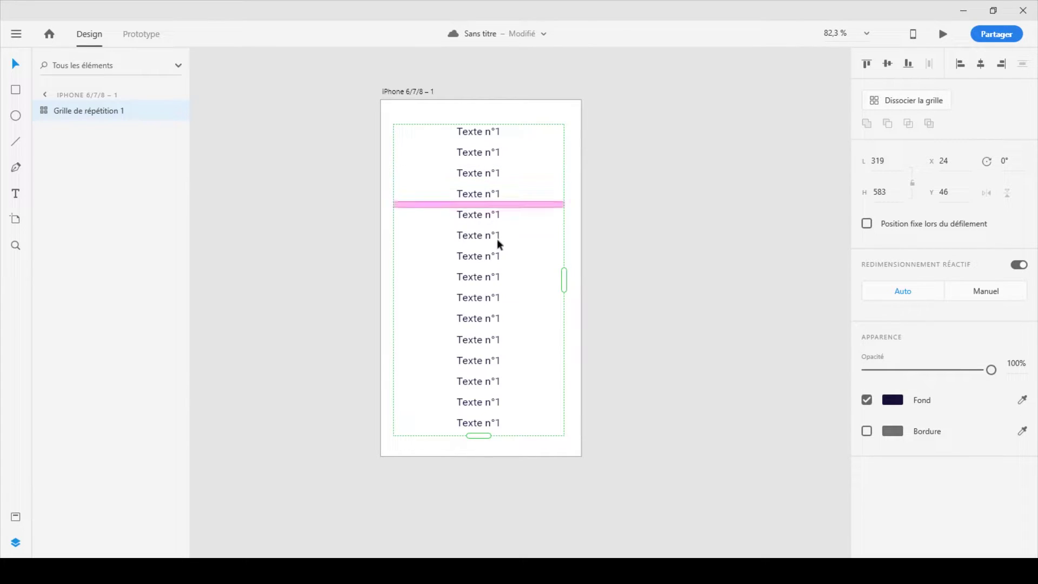
pyautogui.moveTo(564, 280); pyautogui.dragTo(854, 287)
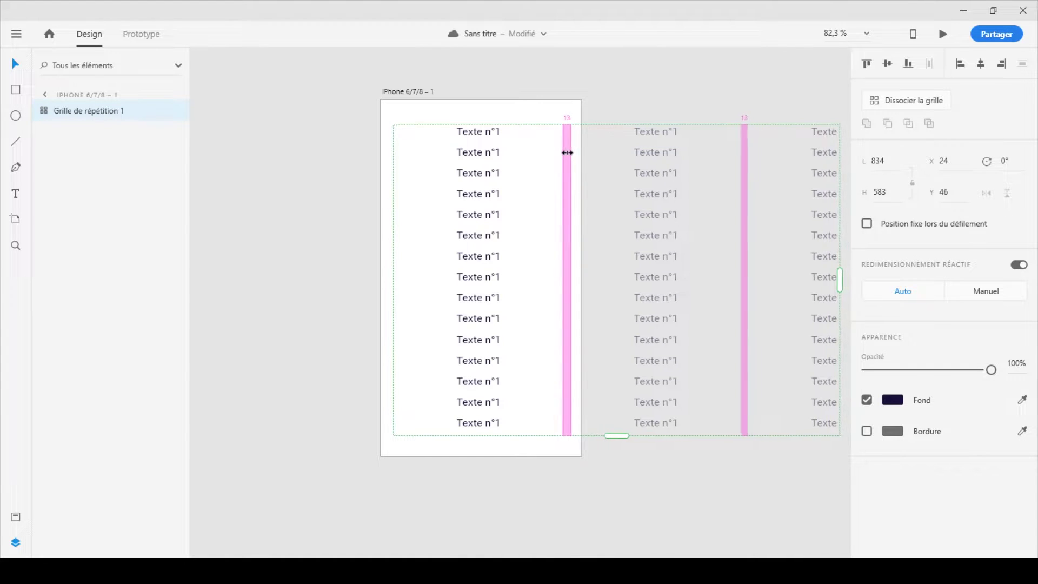
pyautogui.moveTo(569, 153)
pyautogui.mouseDown()
pyautogui.moveTo(622, 157)
pyautogui.moveTo(571, 165)
pyautogui.mouseUp()
pyautogui.hotkey('ctrl', 'z')
pyautogui.hotkey('ctrl', 'z')
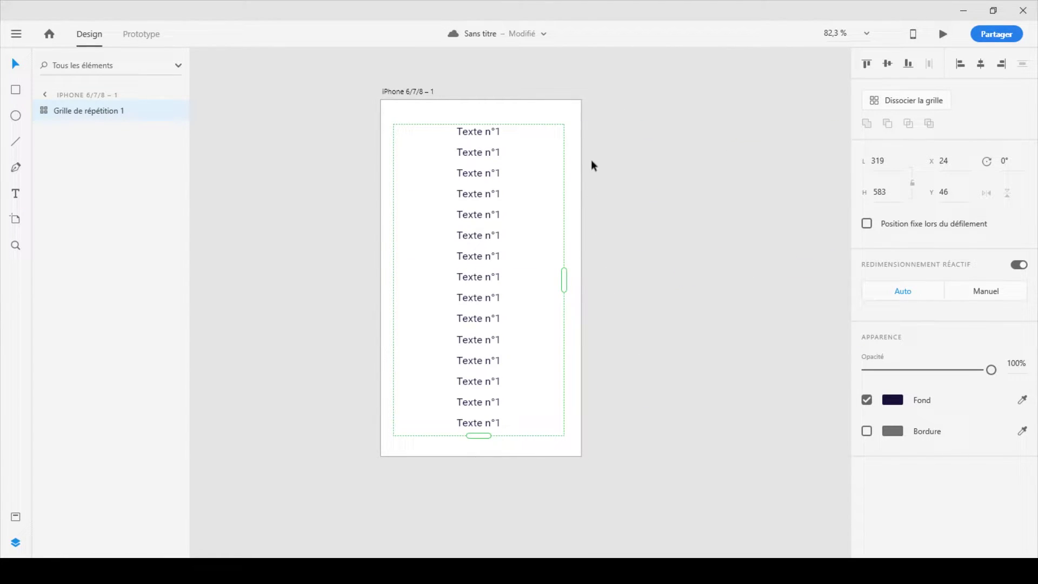
pyautogui.click(618, 142)
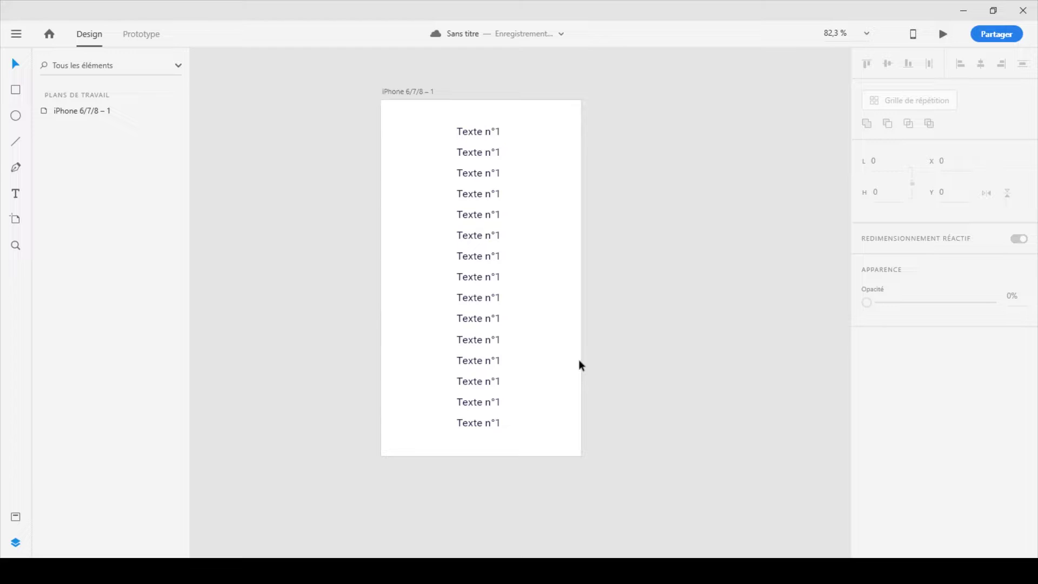
# - Change the text of the repeat grid's second row to "Texte n°2"
pyautogui.click(473, 151)
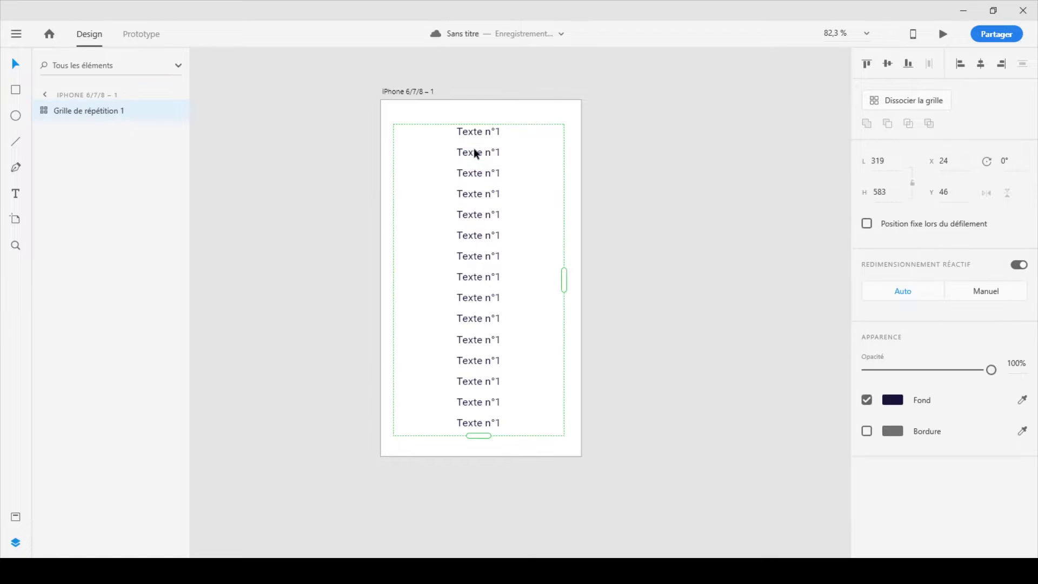
pyautogui.doubleClick(474, 151)
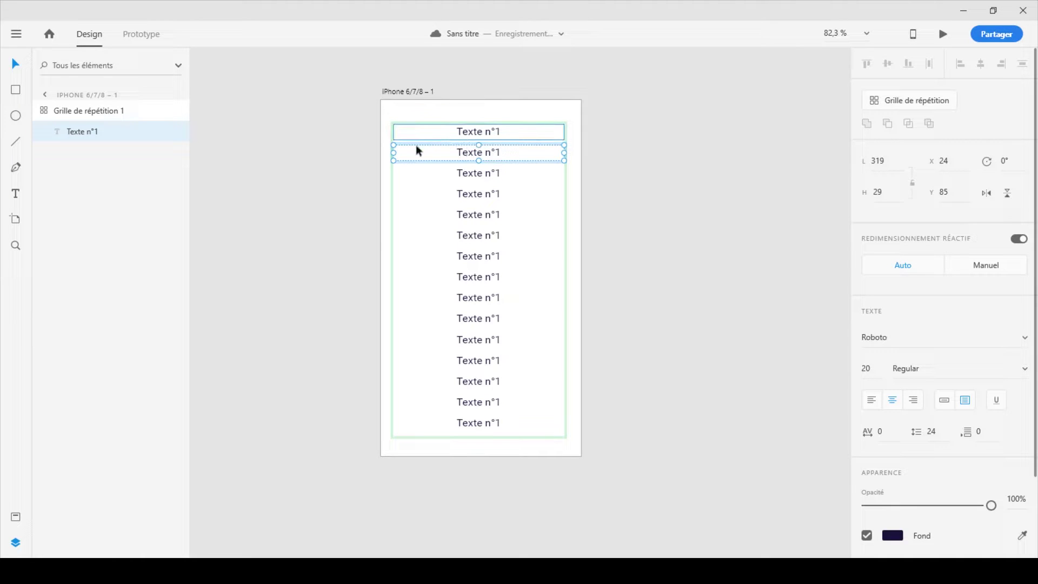
pyautogui.doubleClick(489, 155)
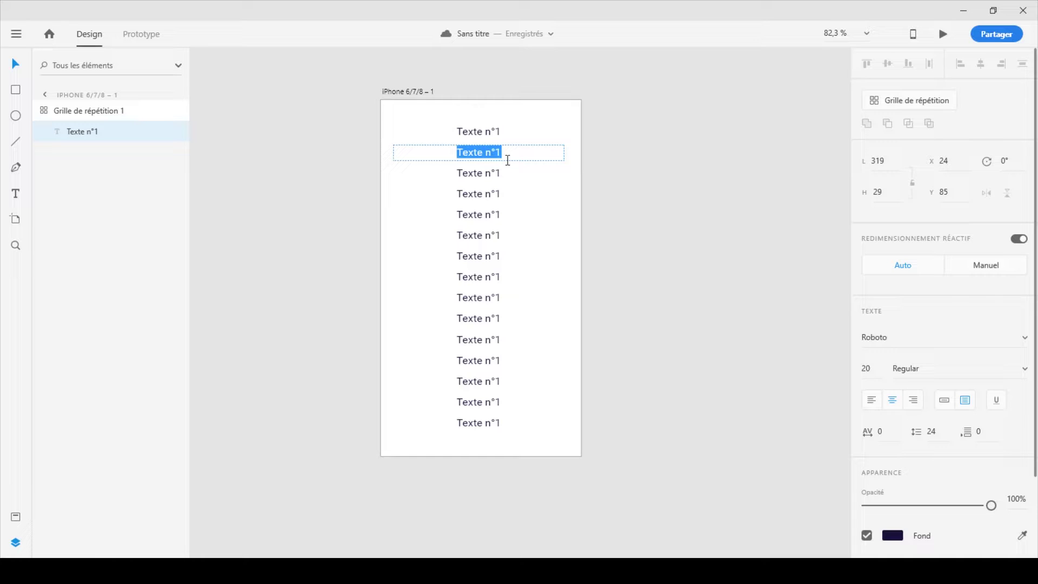
pyautogui.click(496, 152)
pyautogui.moveTo(496, 153); pyautogui.dragTo(504, 153)
pyautogui.click(497, 153)
pyautogui.write('2')
pyautogui.press('Escape')
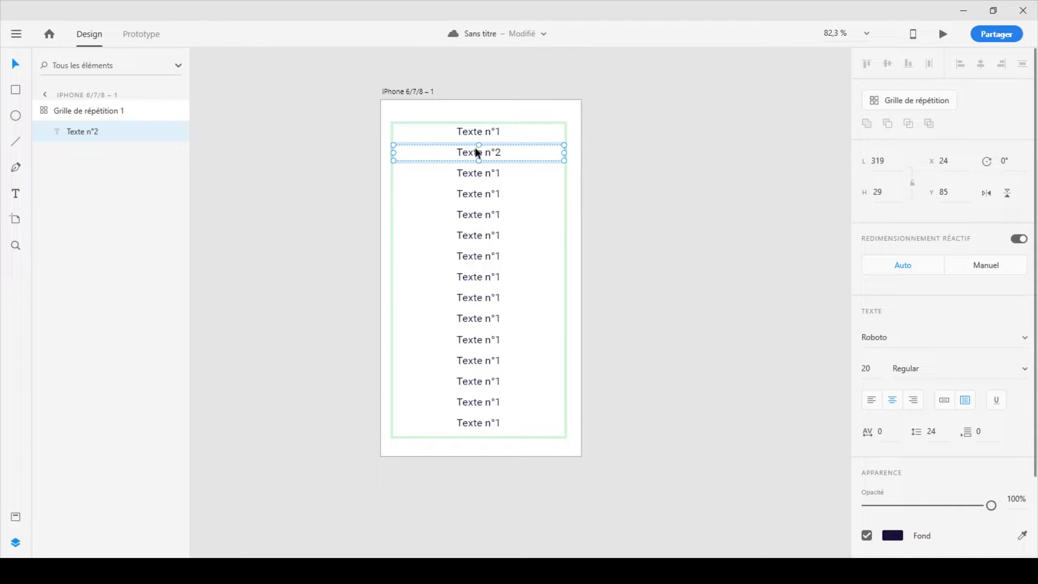
# - Resize the grid's text boxes to about 292 wide through the second row and set the font size to 10
pyautogui.moveTo(563, 152); pyautogui.dragTo(496, 152)
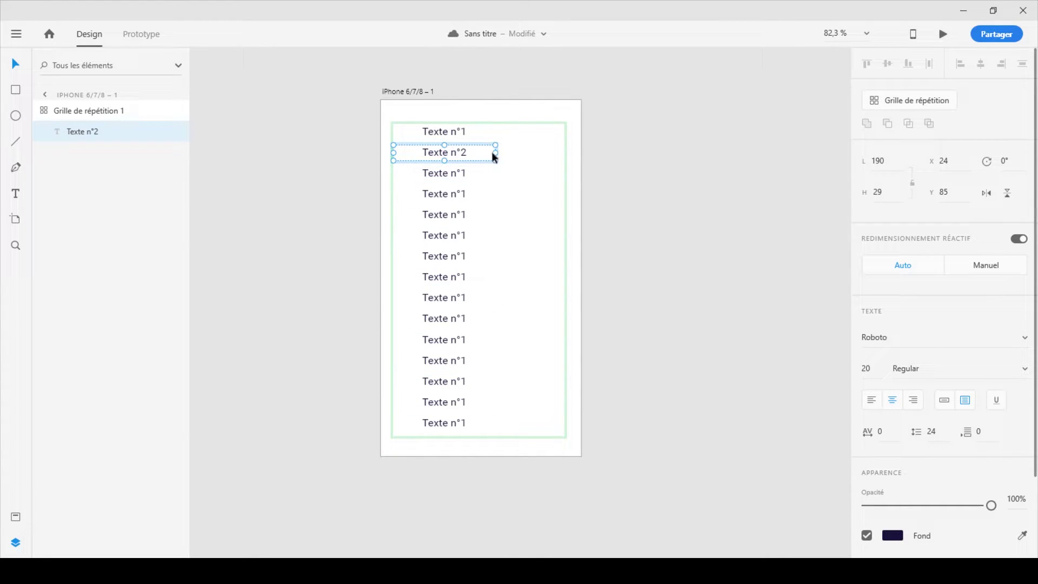
pyautogui.moveTo(496, 154); pyautogui.dragTo(551, 152)
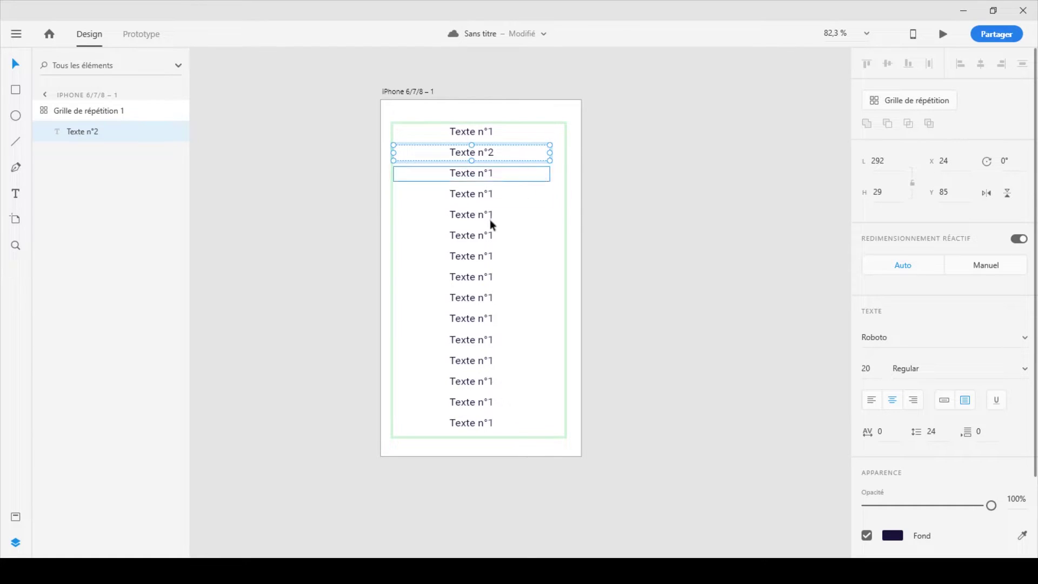
pyautogui.click(874, 369)
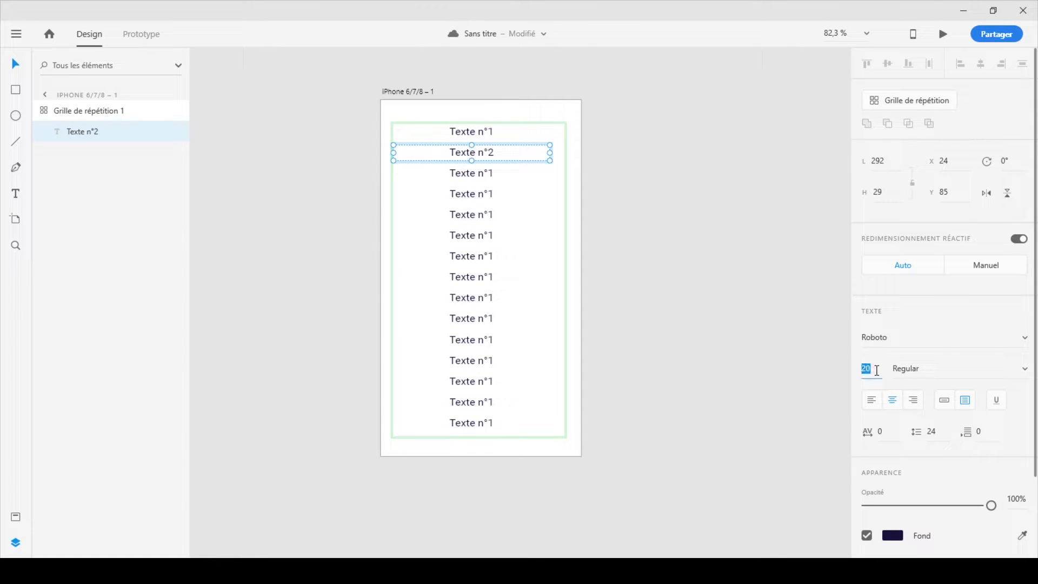
pyautogui.write('10')
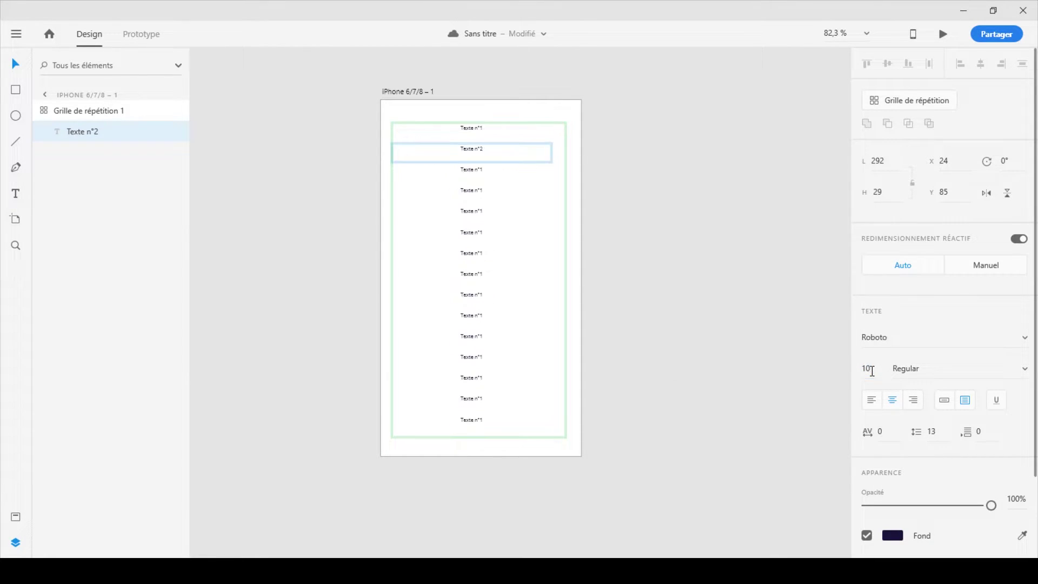
# - Try left alignment on the repeat grid's text and return it to centred
pyautogui.press('Return')
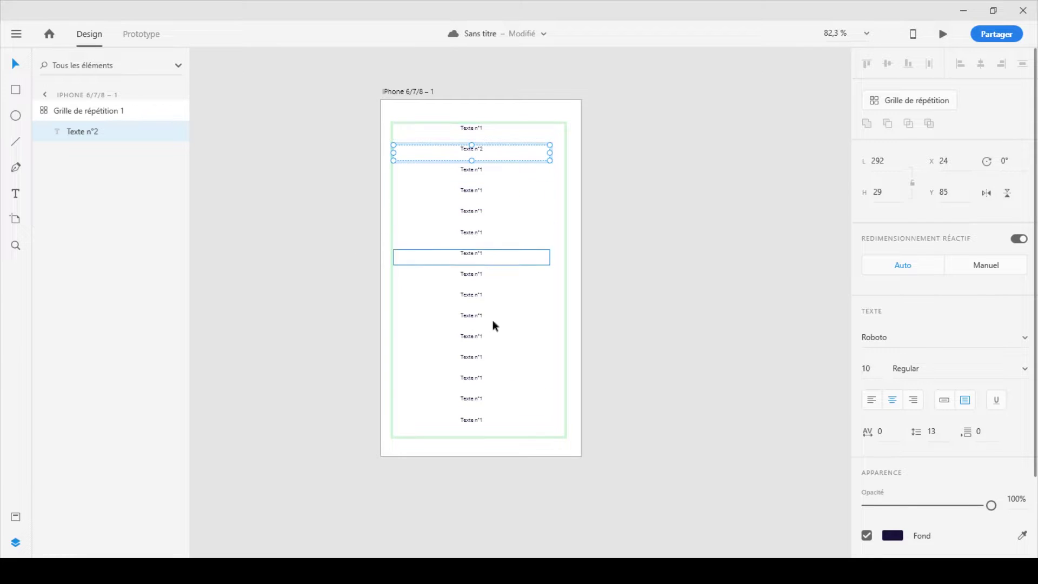
pyautogui.click(866, 367)
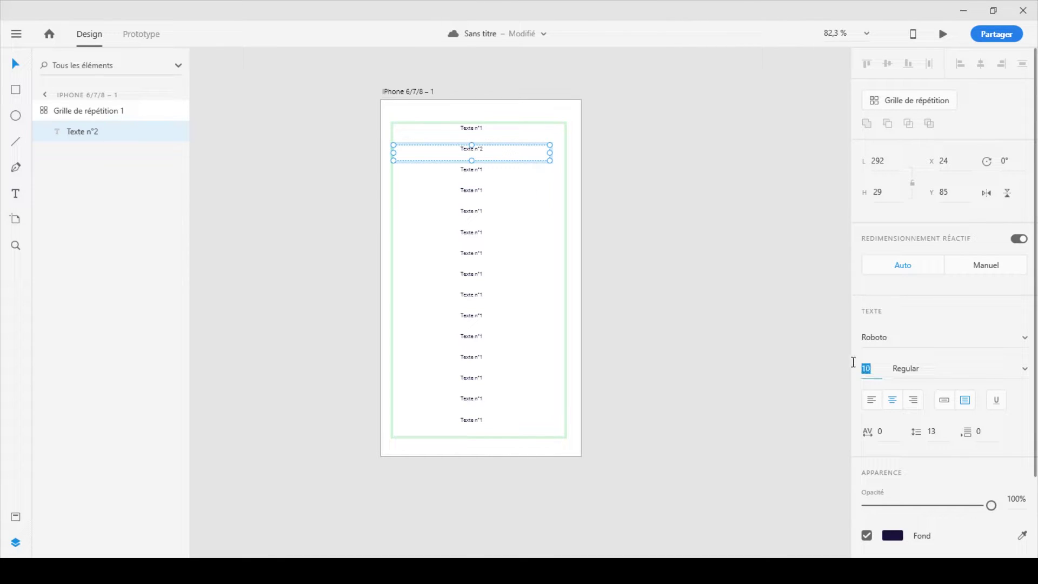
pyautogui.click(871, 400)
pyautogui.click(891, 400)
# - Set the fill colour of the repeat grid's text to red, #E81111
pyautogui.scroll(-2, 891, 400)
pyautogui.click(893, 439)
pyautogui.moveTo(789, 422); pyautogui.dragTo(822, 352)
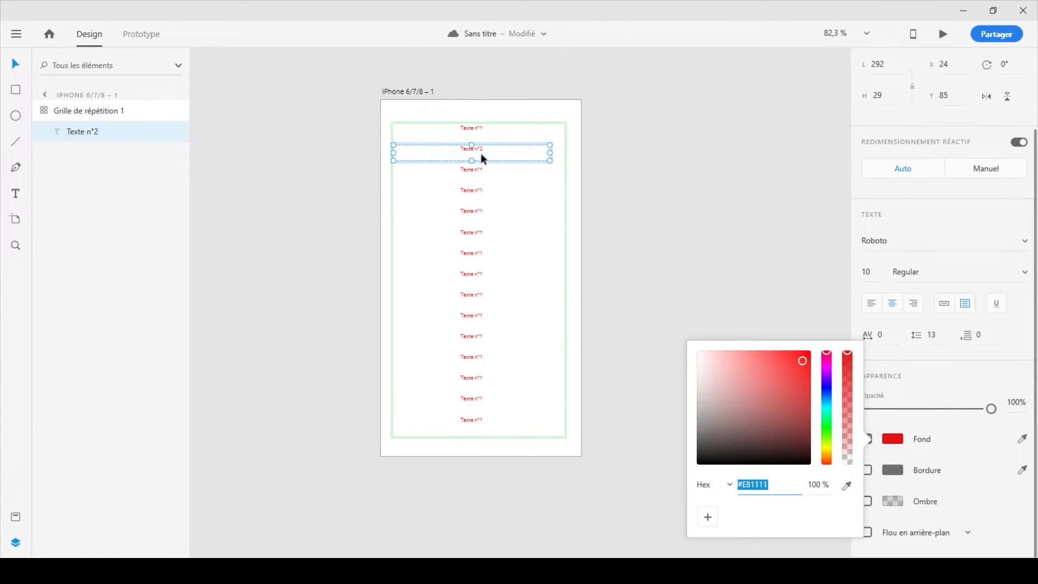
# - Change the text of the repeat grid's third row to "Texte n°20"
pyautogui.doubleClick(477, 170)
pyautogui.click(486, 174)
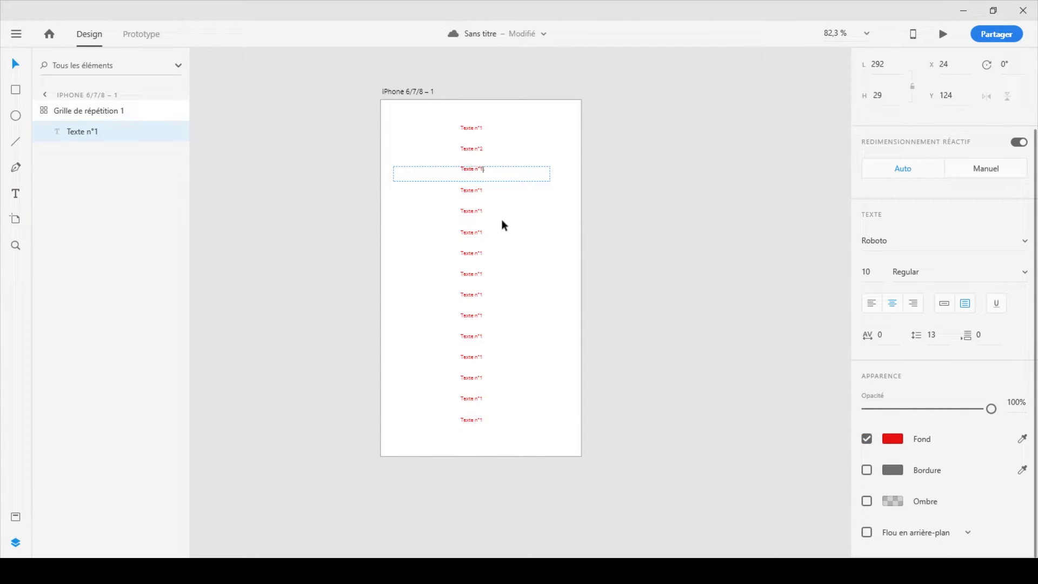
pyautogui.press('BackSpace')
pyautogui.write('20')
pyautogui.press('Escape')
pyautogui.scroll(1, 609, 249)
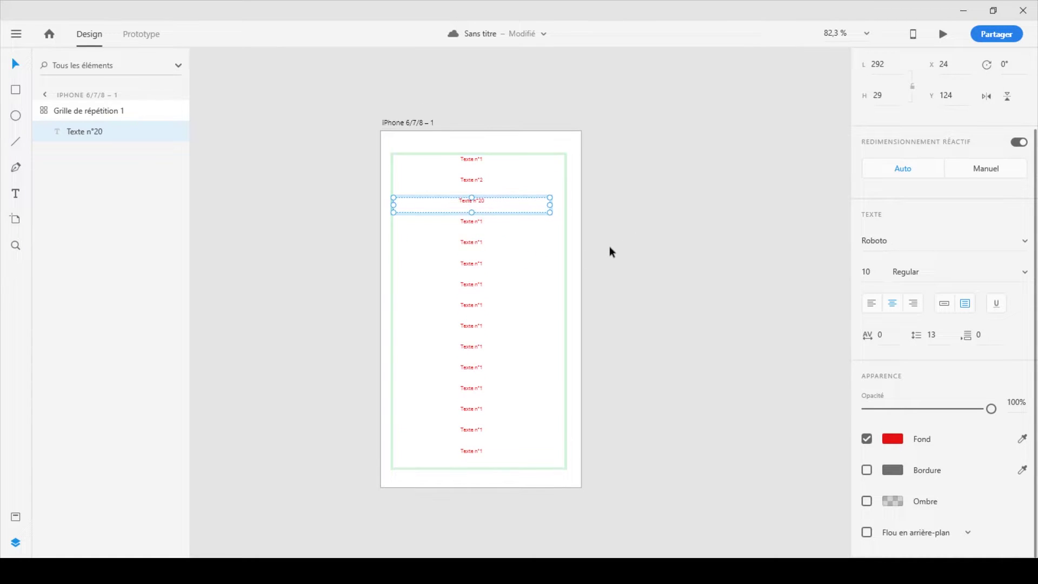
pyautogui.hotkey('ctrl', '1')
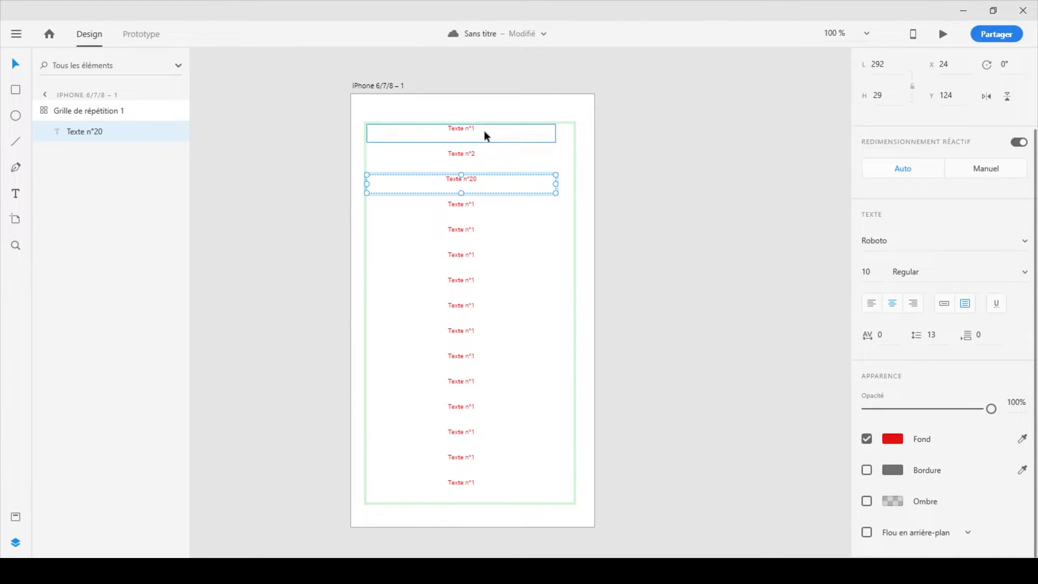
pyautogui.click(465, 155)
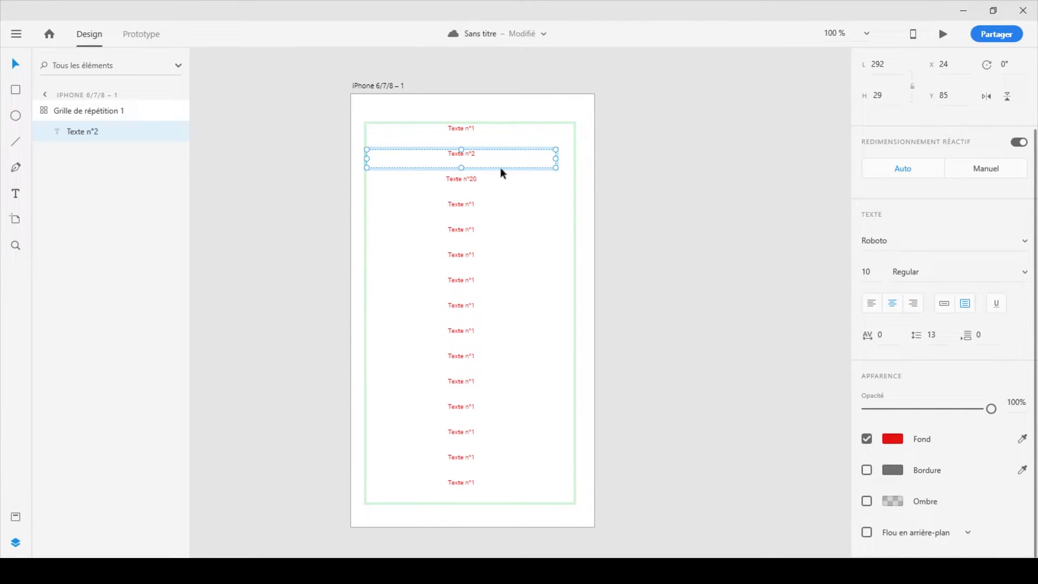
pyautogui.click(621, 189)
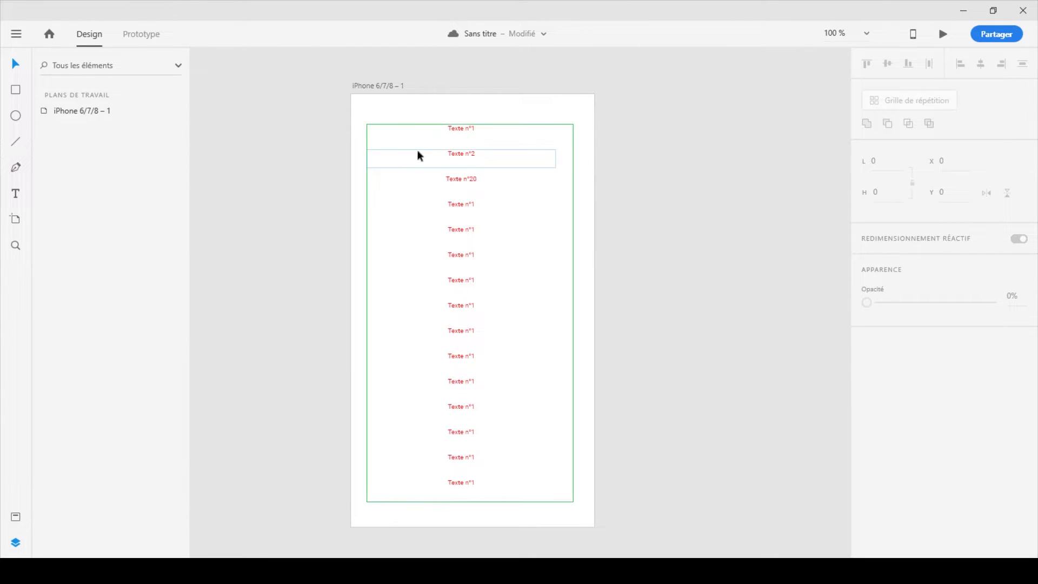
pyautogui.click(439, 125)
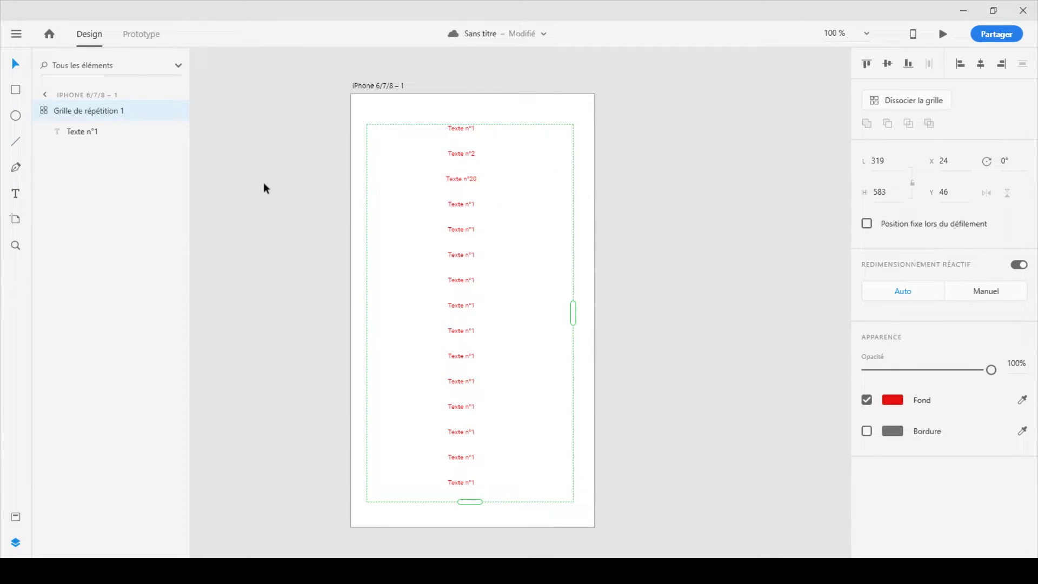
pyautogui.click(294, 182)
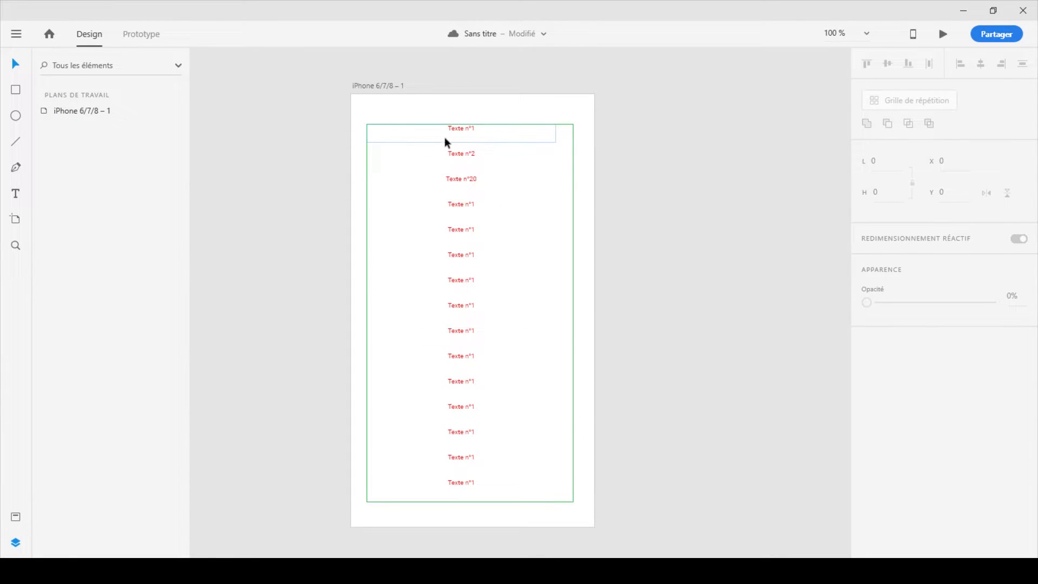
# - Ungroup the repeat grid into independent text elements
pyautogui.click(415, 130)
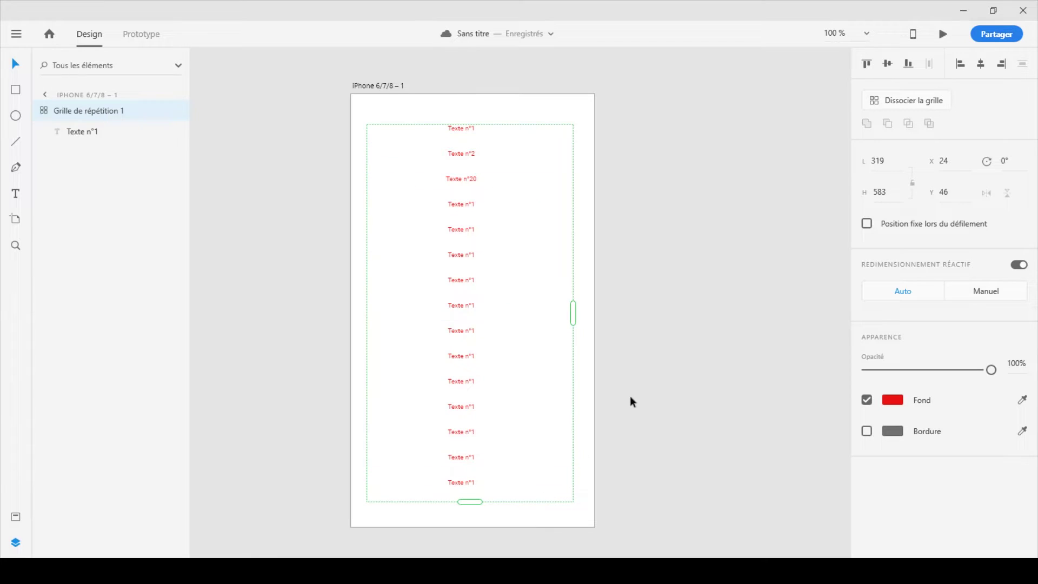
pyautogui.click(894, 103)
pyautogui.click(612, 183)
pyautogui.click(517, 156)
# - Set only the "Texte n°20" element to font size 30 and a dark grey-brown fill
pyautogui.click(499, 181)
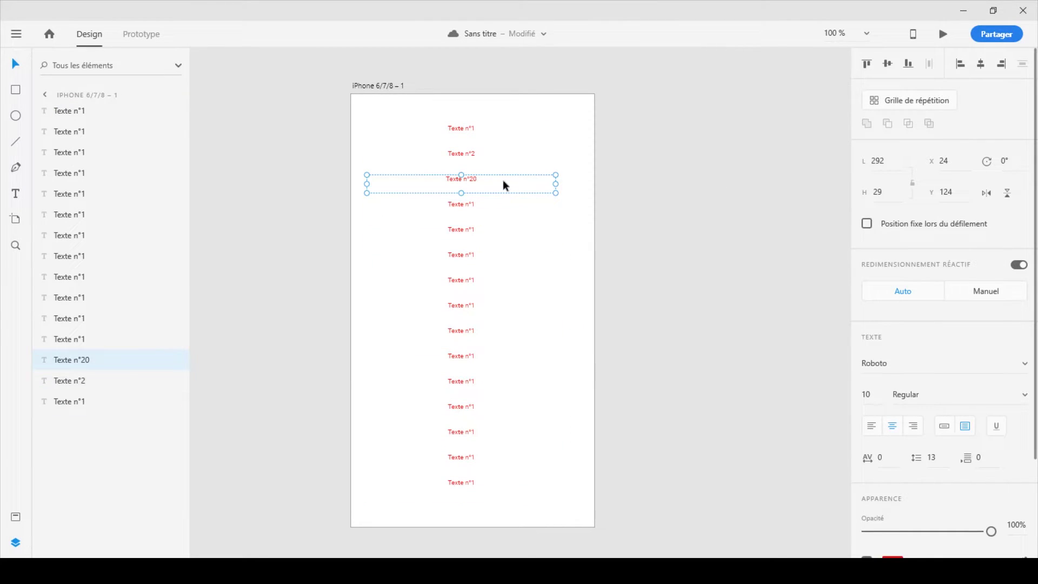
pyautogui.click(868, 394)
pyautogui.write('30')
pyautogui.press('Return')
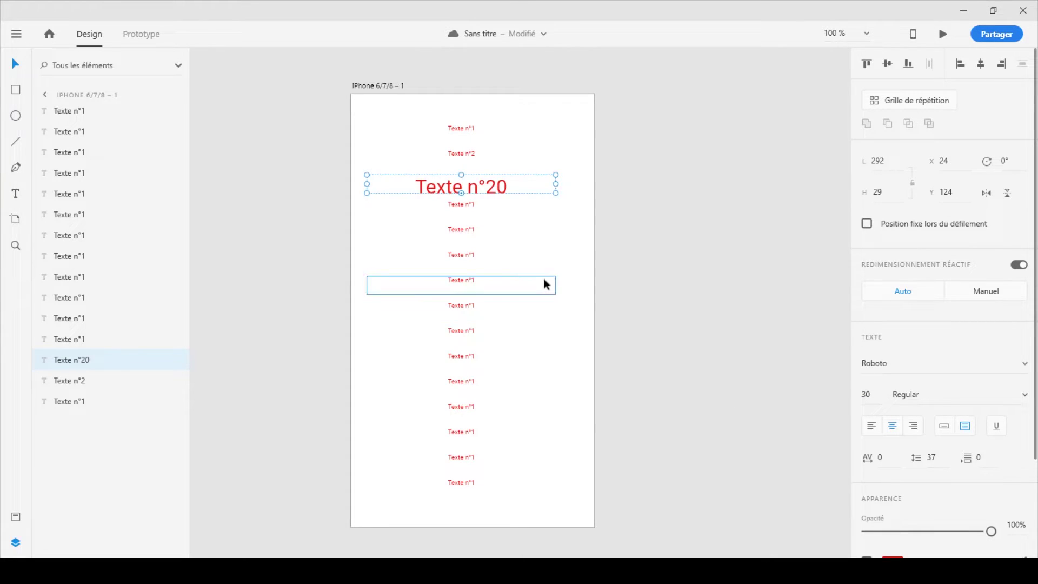
pyautogui.scroll(-3, 879, 431)
pyautogui.click(893, 447)
pyautogui.click(740, 424)
pyautogui.click(552, 209)
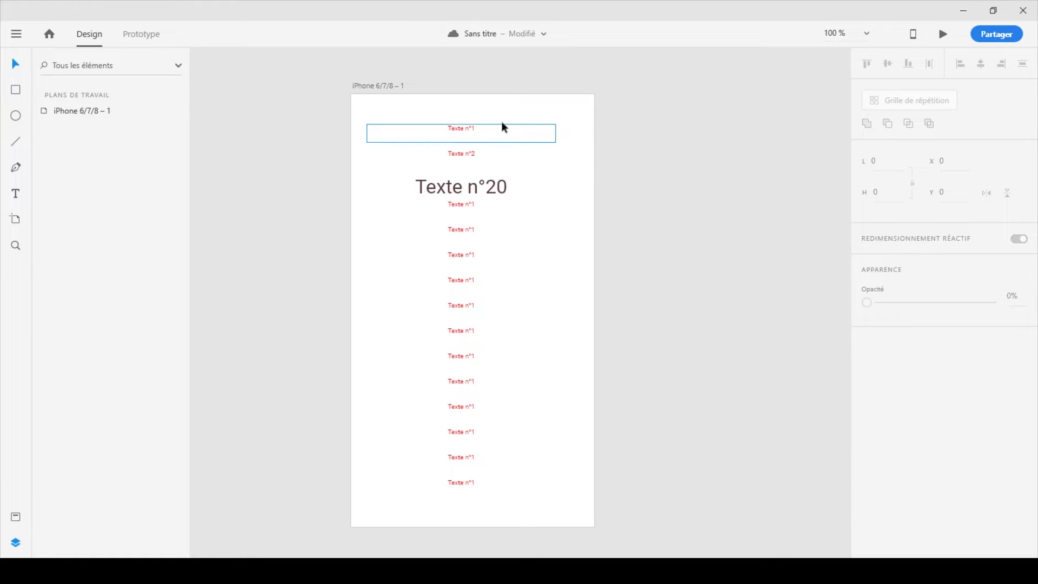
# - Delete all the text elements from the iPhone 6/7/8 – 1 artboard
pyautogui.moveTo(589, 111); pyautogui.dragTo(345, 501)
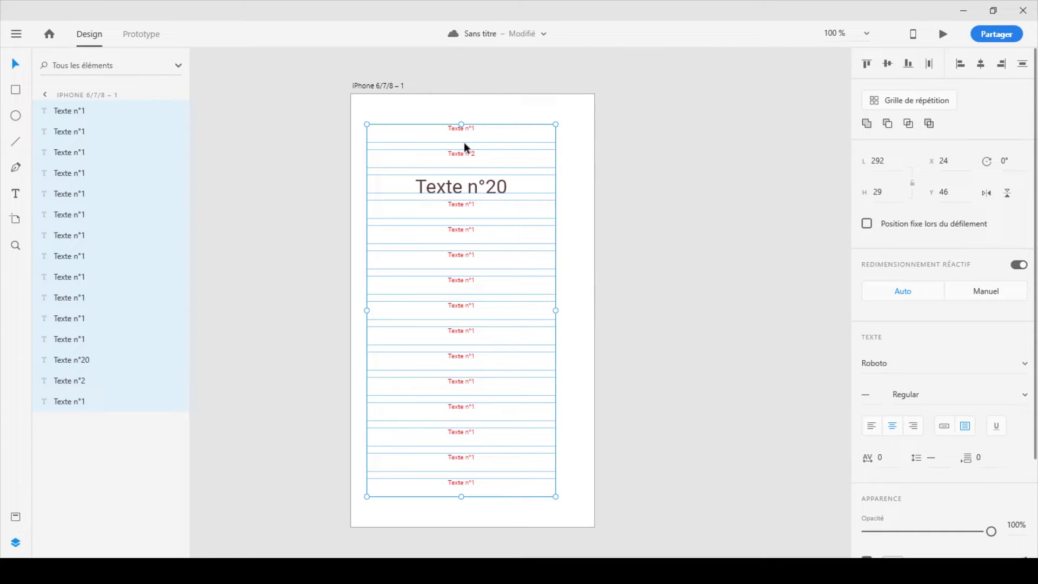
pyautogui.press('Delete')
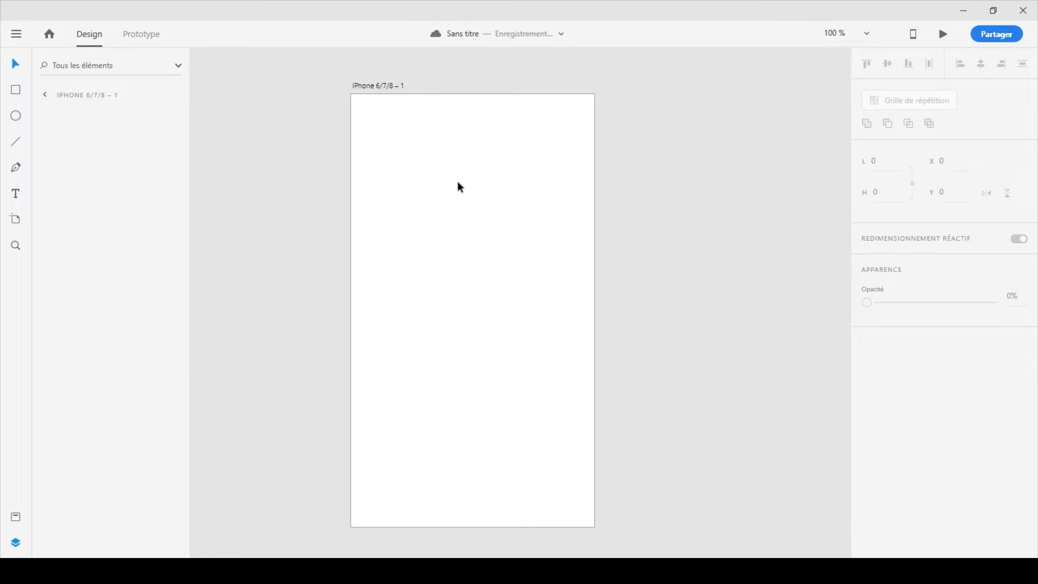
pyautogui.click(476, 189)
pyautogui.click(715, 172)
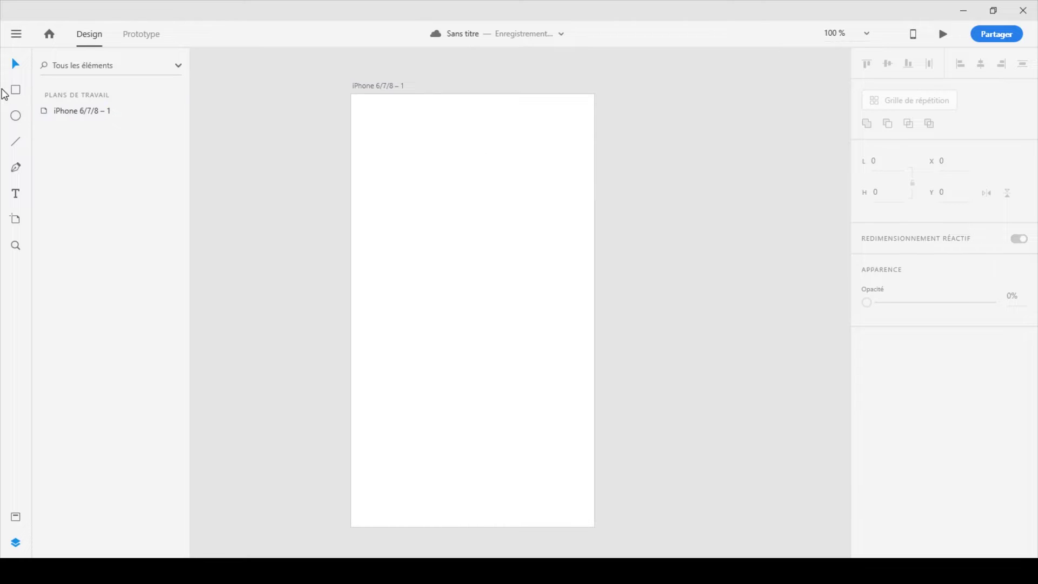
# - Draw a rectangle about 298 by 160 in the artboard's upper part and fill it with crokarotte.jpg from the jour1 images folder
pyautogui.click(17, 90)
pyautogui.moveTo(379, 126)
pyautogui.mouseDown()
pyautogui.moveTo(400, 161)
pyautogui.moveTo(561, 274)
pyautogui.moveTo(505, 217)
pyautogui.moveTo(589, 243)
pyautogui.moveTo(572, 230)
pyautogui.mouseUp()
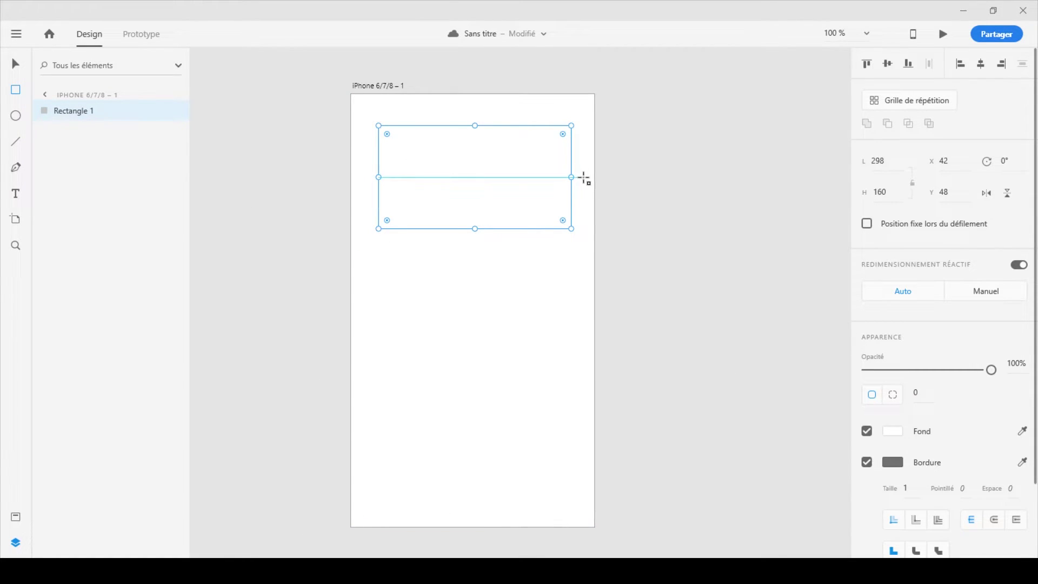
pyautogui.press('super+e')
pyautogui.click(163, 415)
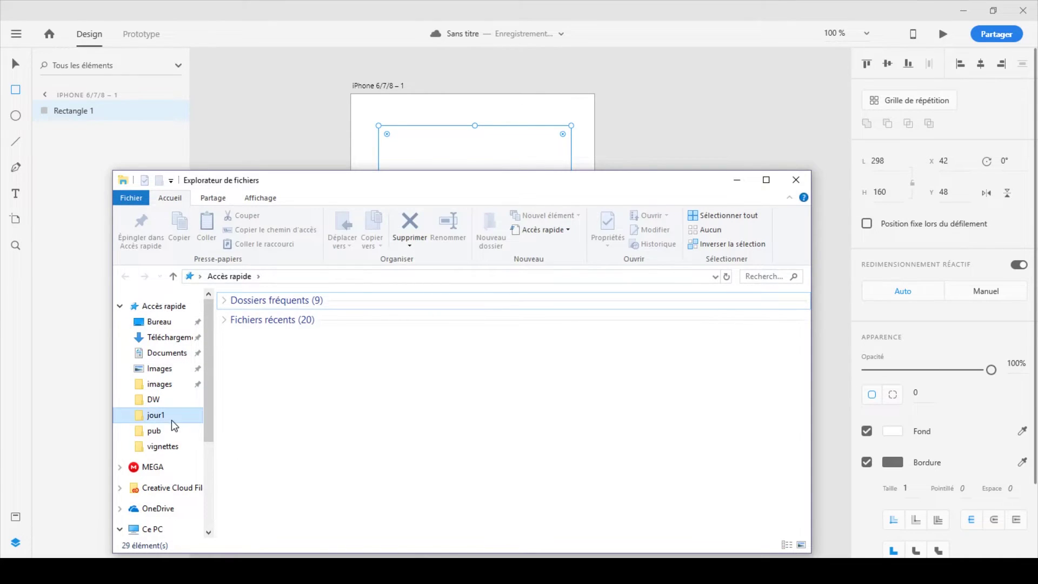
pyautogui.doubleClick(262, 332)
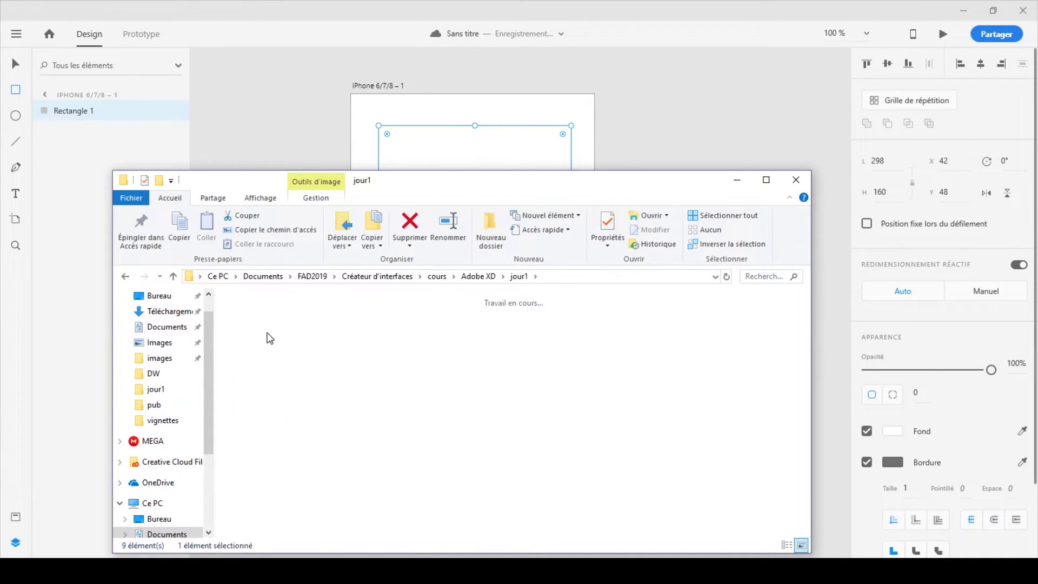
pyautogui.moveTo(437, 189); pyautogui.dragTo(630, 325)
pyautogui.moveTo(526, 466); pyautogui.dragTo(431, 176)
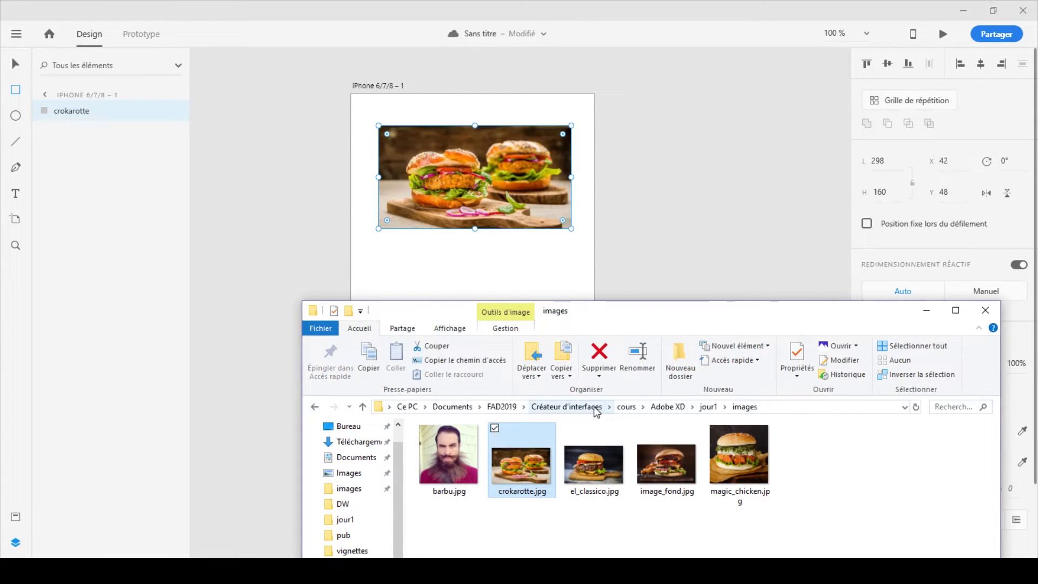
pyautogui.click(244, 14)
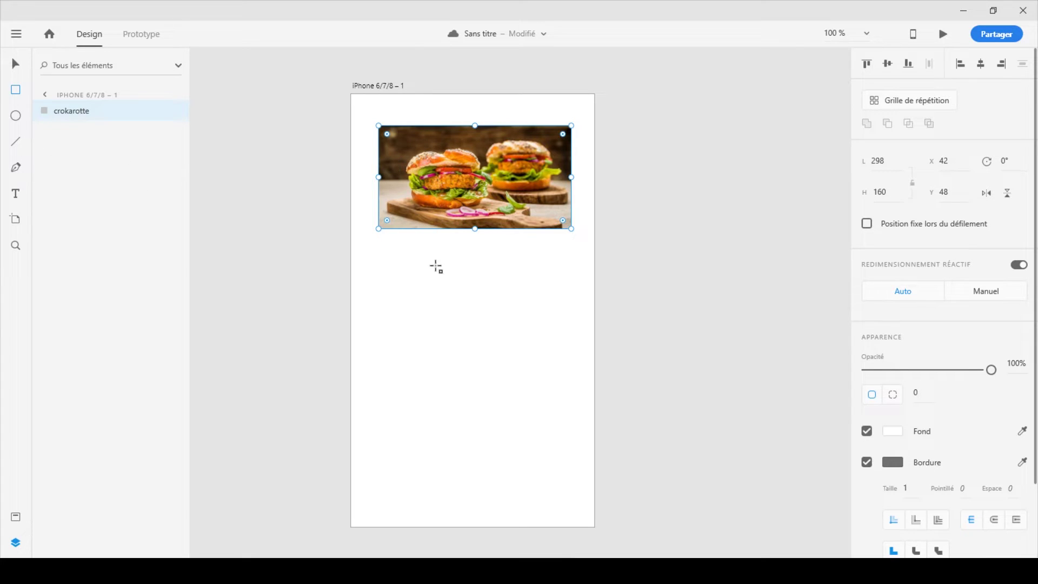
# - Overlay a borderless white rectangle about 298 by 35 along the burger image's lower edge, with opacity about 46%
pyautogui.moveTo(378, 206); pyautogui.dragTo(572, 227)
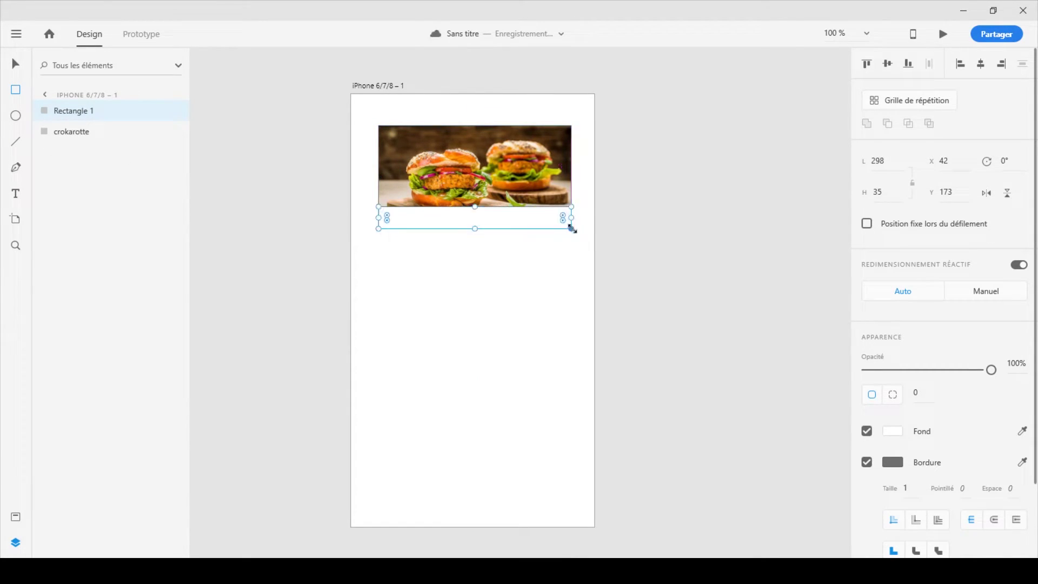
pyautogui.click(867, 462)
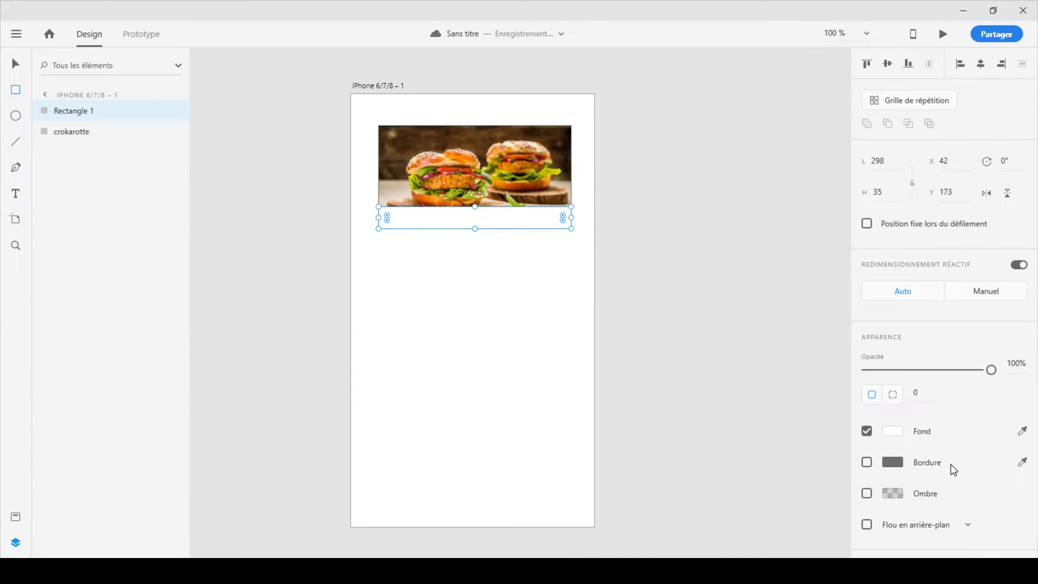
pyautogui.moveTo(990, 372); pyautogui.dragTo(923, 373)
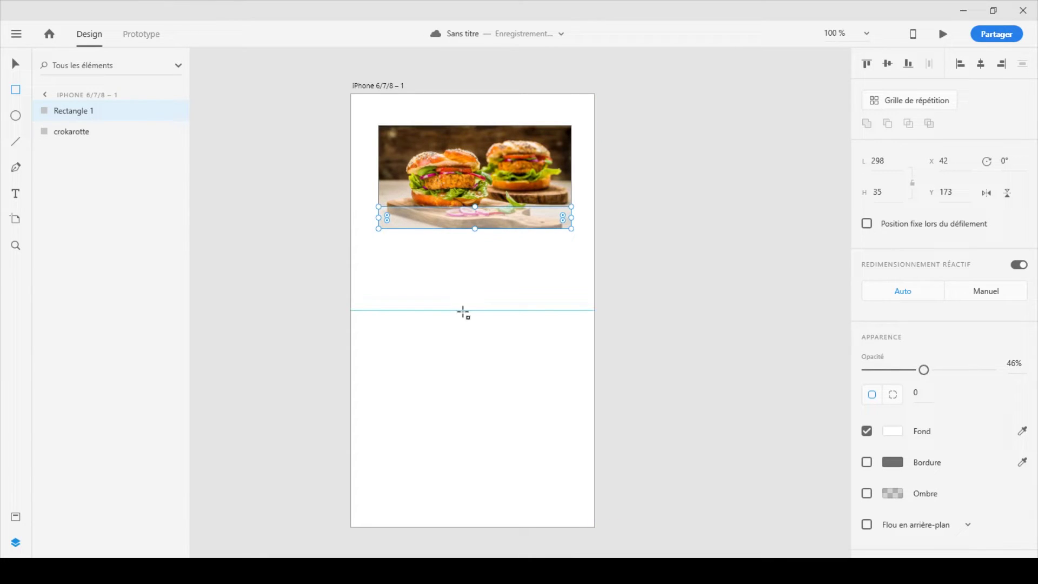
pyautogui.click(15, 64)
pyautogui.click(257, 258)
# - Align the burger image's border to the outside and set its size to 2, keeping opacity at 100%
pyautogui.click(465, 167)
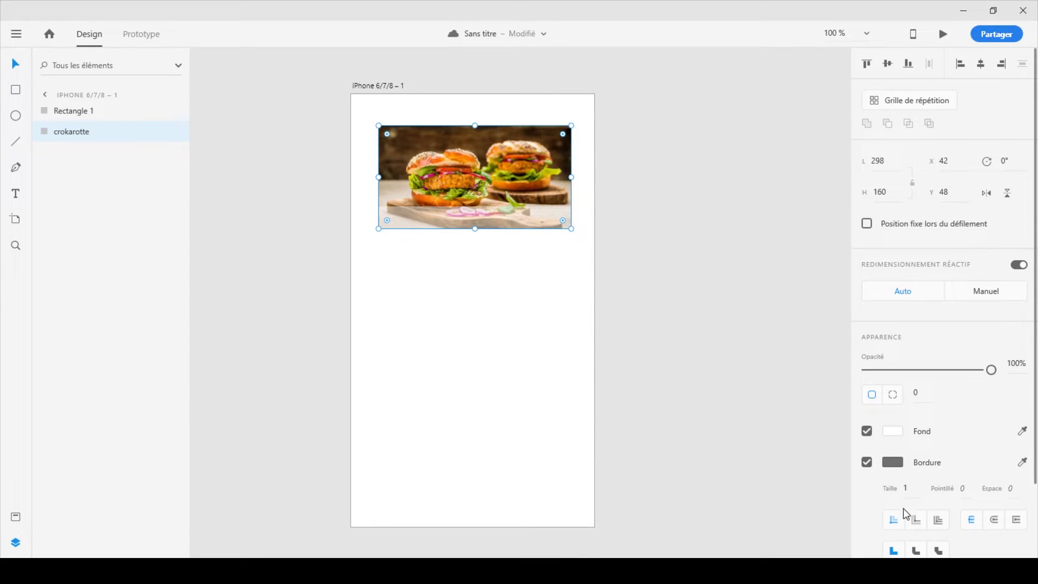
pyautogui.click(922, 519)
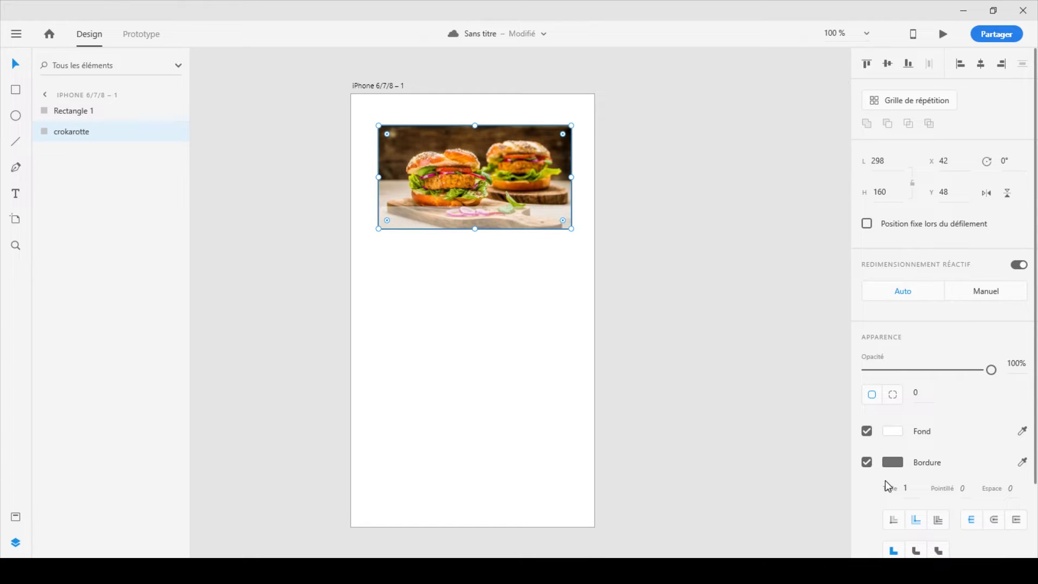
pyautogui.press('2')
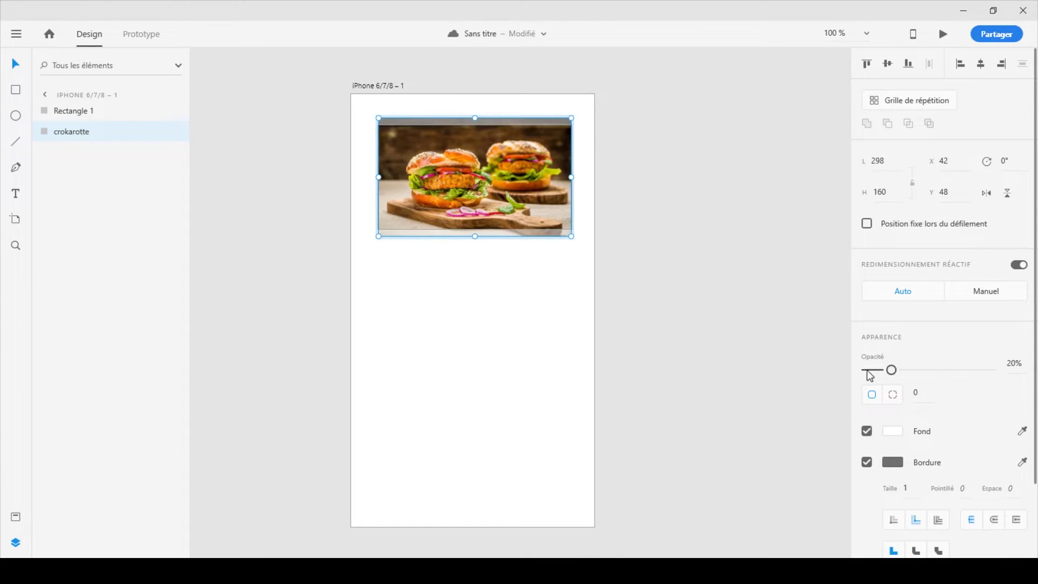
pyautogui.moveTo(892, 373); pyautogui.dragTo(992, 373)
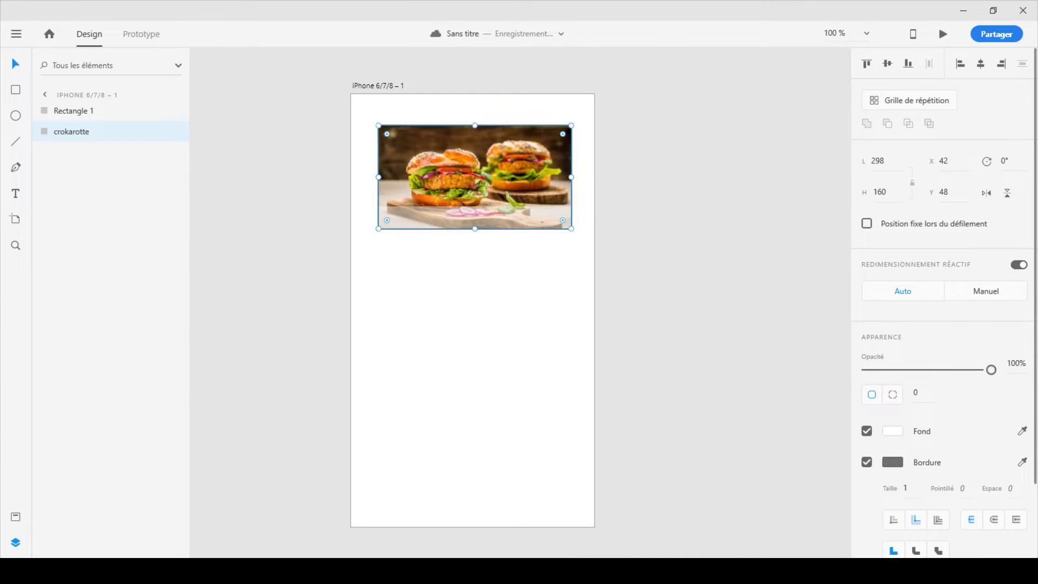
pyautogui.moveTo(908, 489); pyautogui.dragTo(894, 487)
pyautogui.press('Return')
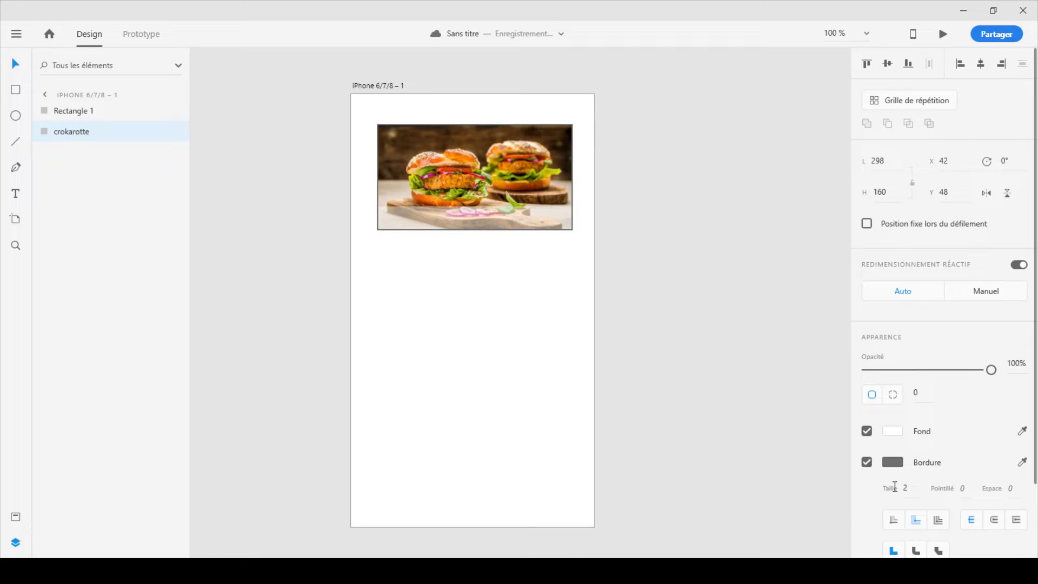
pyautogui.click(554, 423)
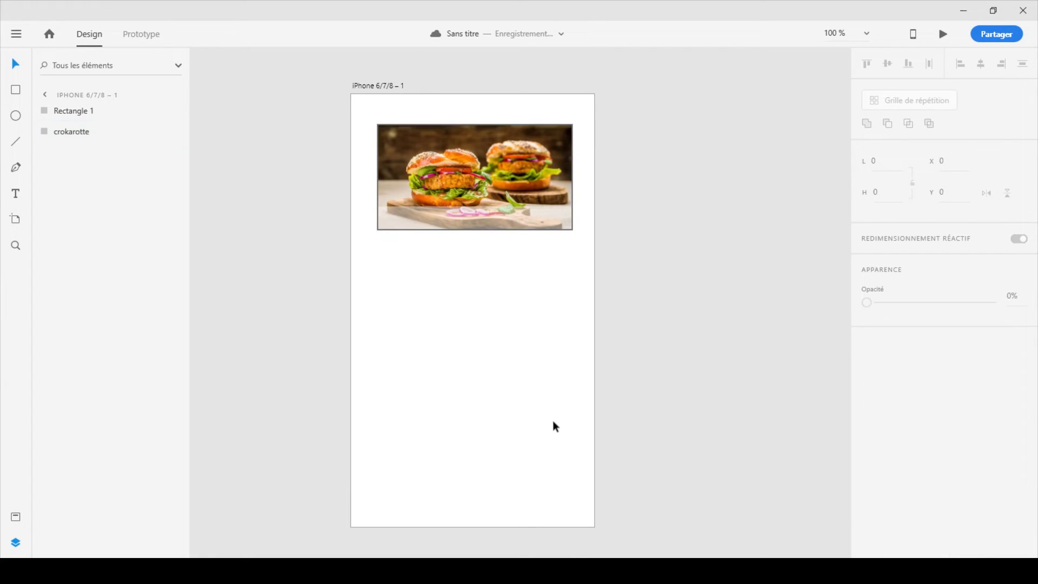
# - Extend the translucent rectangle upward over the image to about 50 high
pyautogui.click(483, 205)
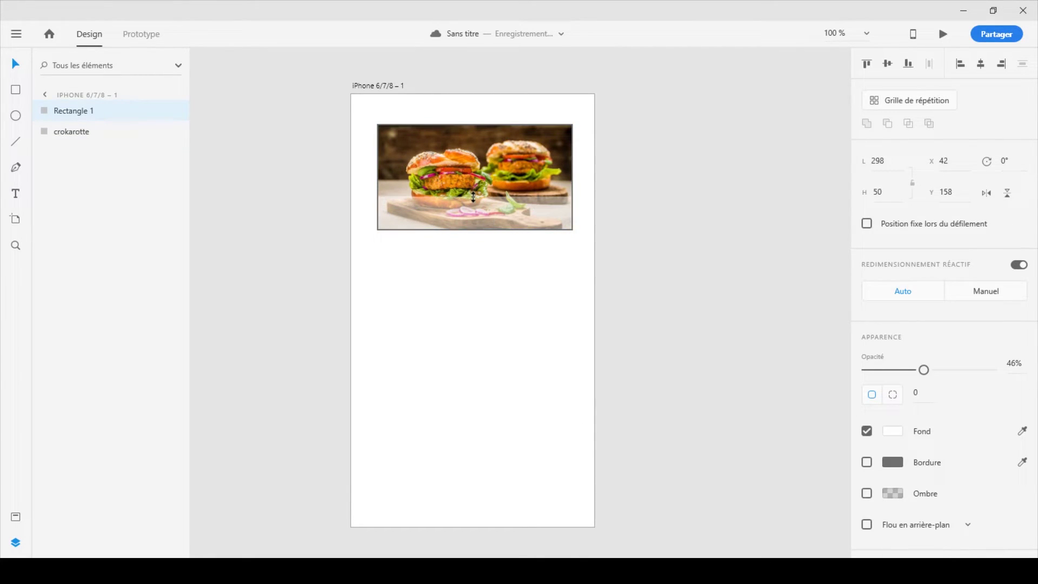
pyautogui.click(546, 313)
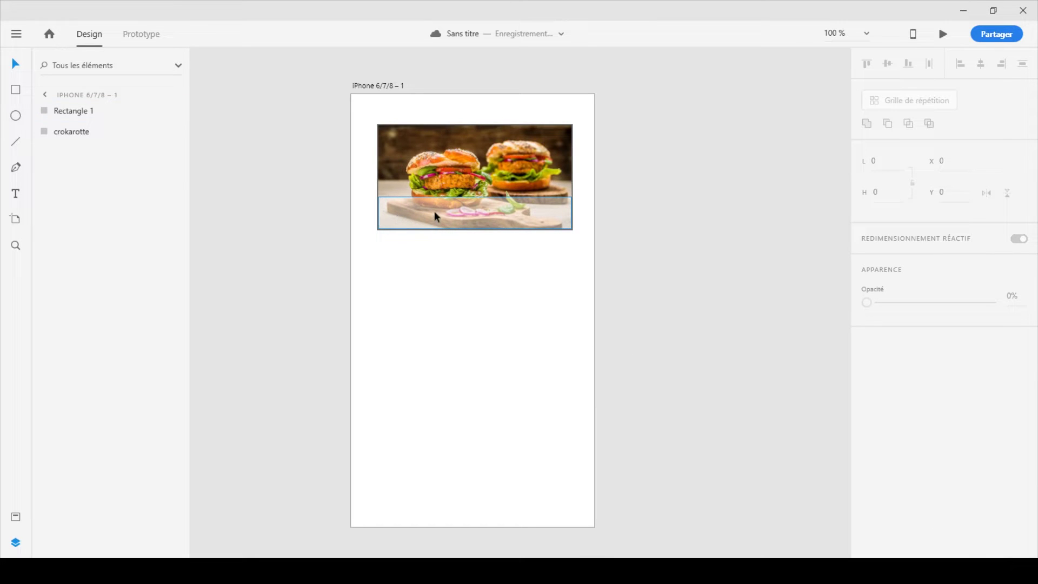
# - Add a "Chicken burger" text caption and move it onto the translucent rectangle over the burger image
pyautogui.click(16, 193)
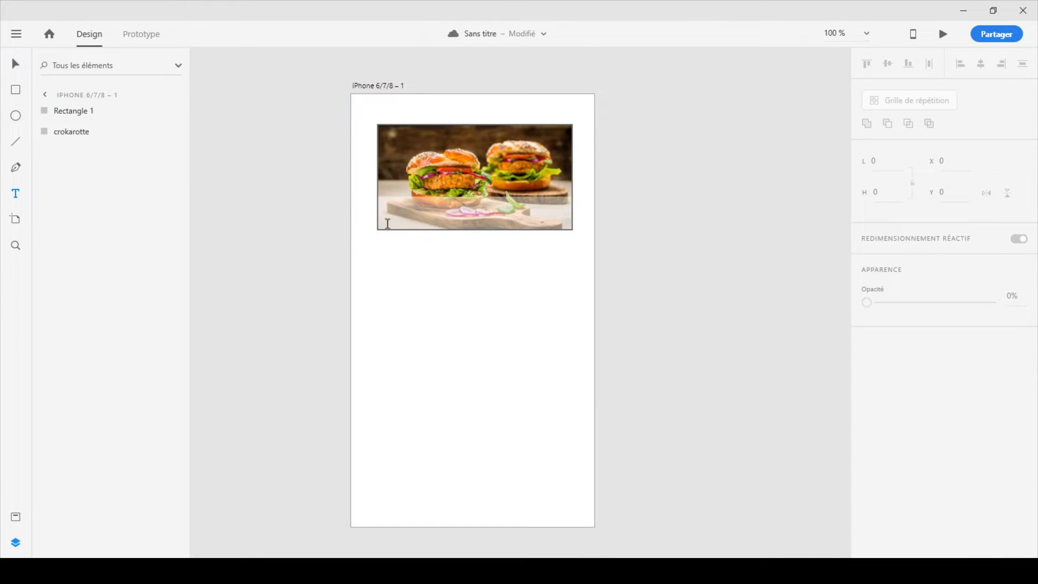
pyautogui.click(397, 208)
pyautogui.write('Nom')
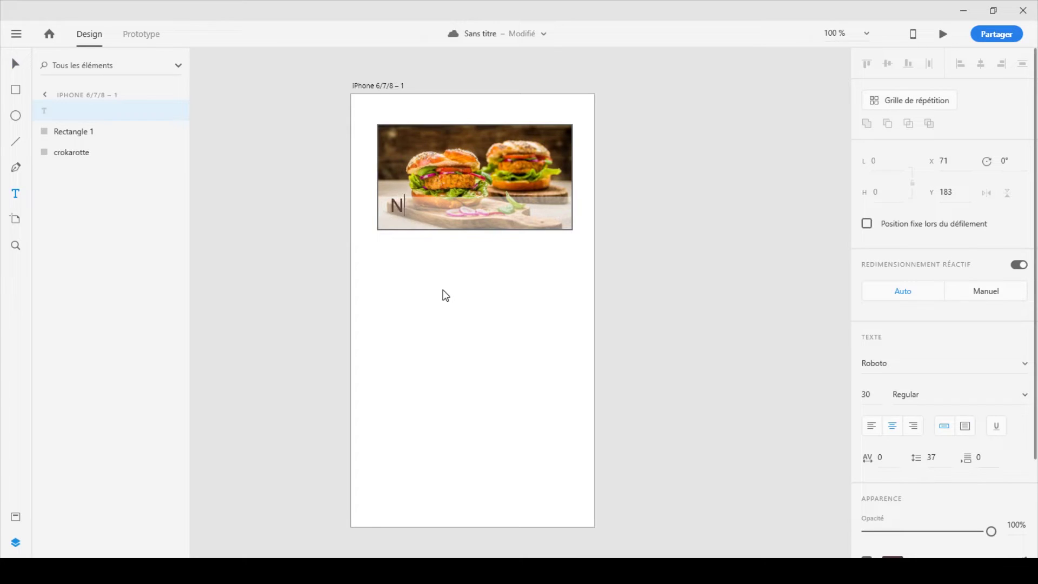
pyautogui.press('BackSpace')
pyautogui.press('BackSpace')
pyautogui.press('BackSpace')
pyautogui.write('Chicken burger')
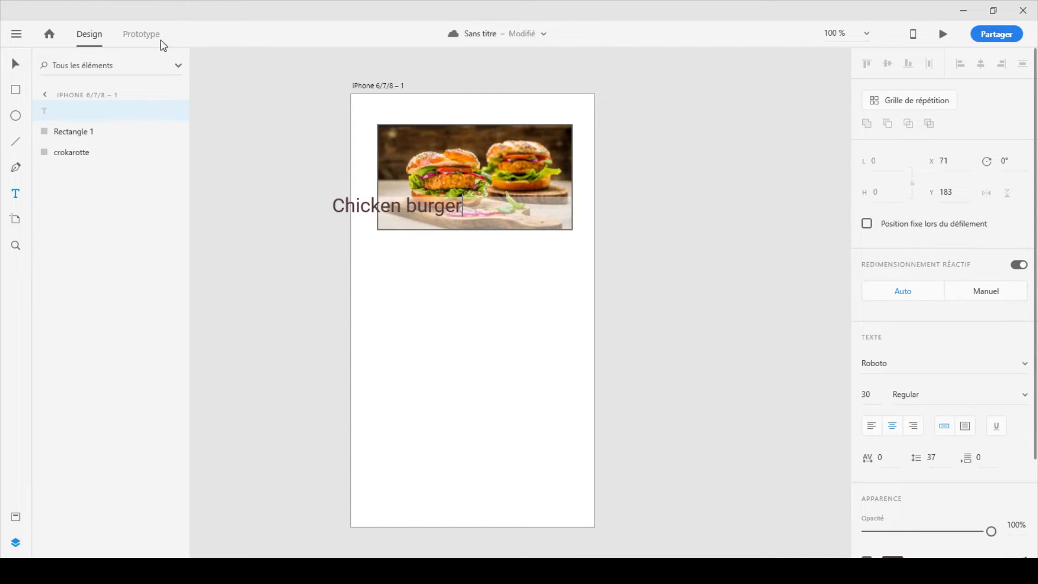
pyautogui.click(16, 64)
pyautogui.moveTo(411, 209); pyautogui.dragTo(470, 216)
# - Try a text size of 32 for the caption, and restore its opacity to 100%
pyautogui.click(896, 426)
pyautogui.click(866, 394)
pyautogui.write('32')
pyautogui.press('Return')
pyautogui.press('1')
pyautogui.press('4')
pyautogui.press('Return')
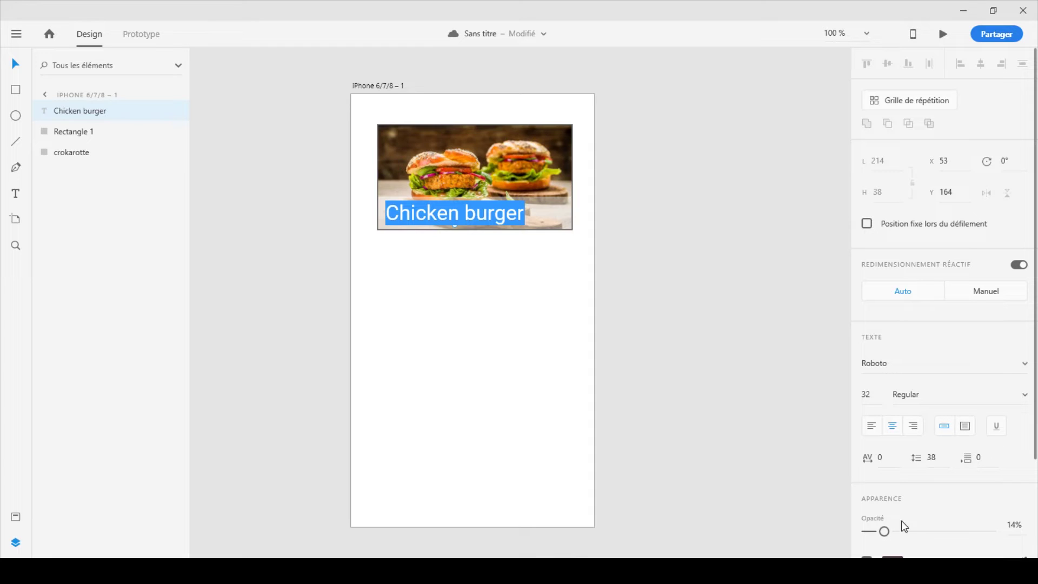
pyautogui.moveTo(885, 531); pyautogui.dragTo(997, 533)
# - Set the caption's text size to 20 and place it at the band's left end, at about X 54, Y 171
pyautogui.click(866, 394)
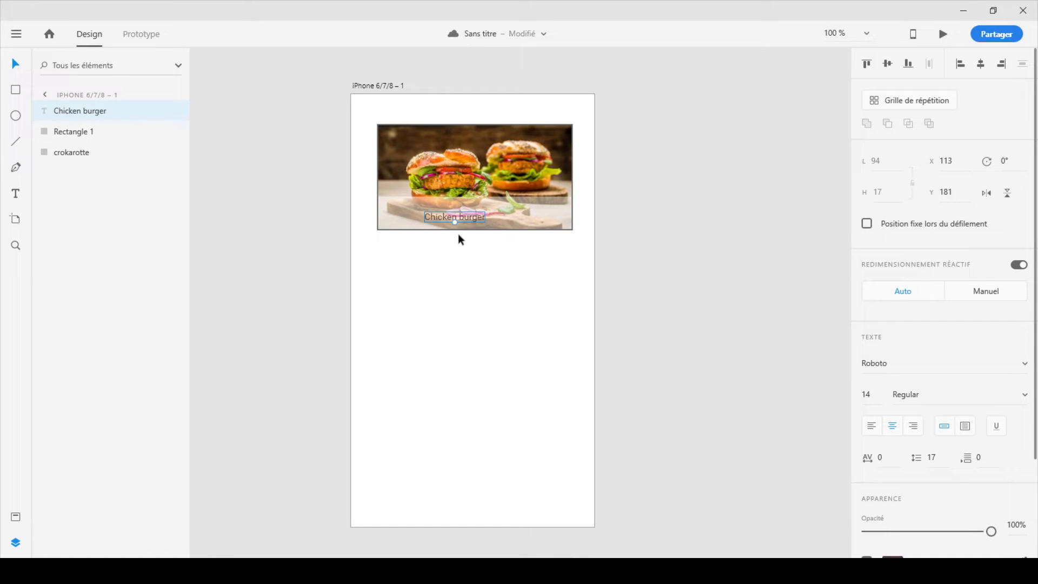
pyautogui.doubleClick(871, 395)
pyautogui.write('20')
pyautogui.press('Return')
pyautogui.click(433, 272)
pyautogui.moveTo(461, 215); pyautogui.dragTo(436, 212)
pyautogui.click(455, 372)
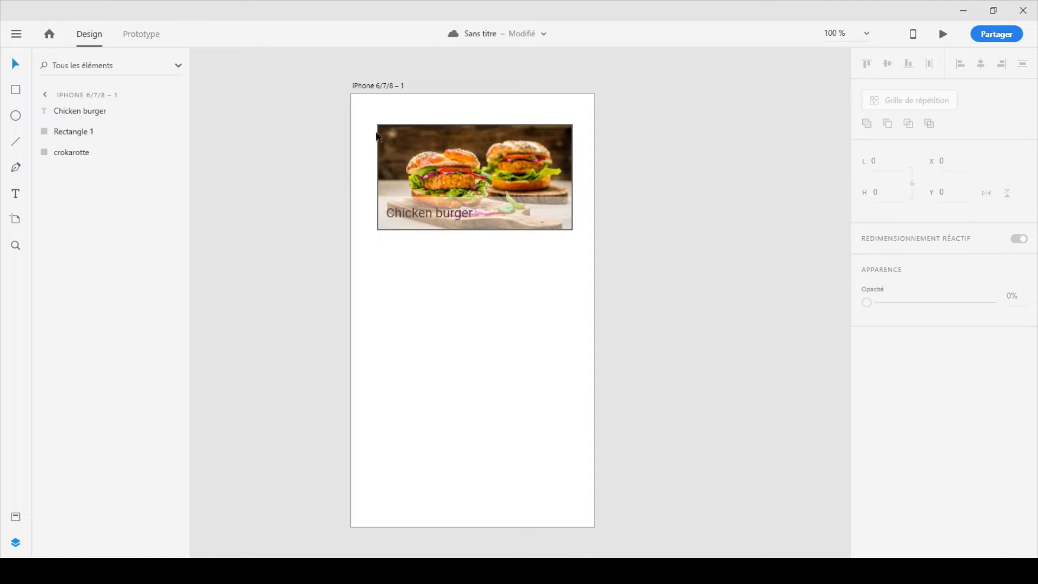
# - Repeat the image, translucent rectangle and caption as a vertical repeat grid of three cards, with a narrower gap between them
pyautogui.click(416, 151)
pyautogui.click(475, 224)
pyautogui.click(457, 214)
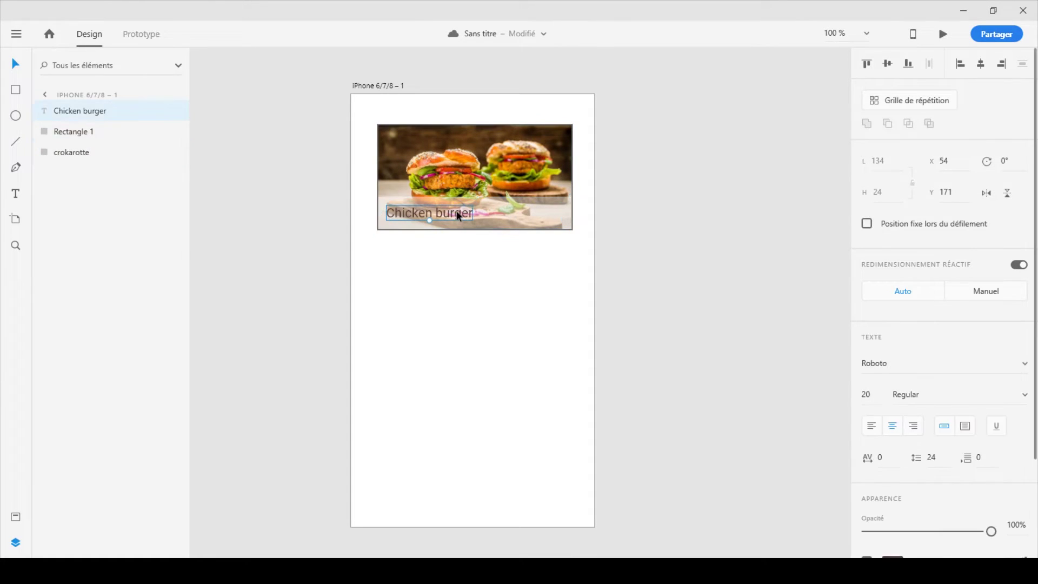
pyautogui.click(447, 282)
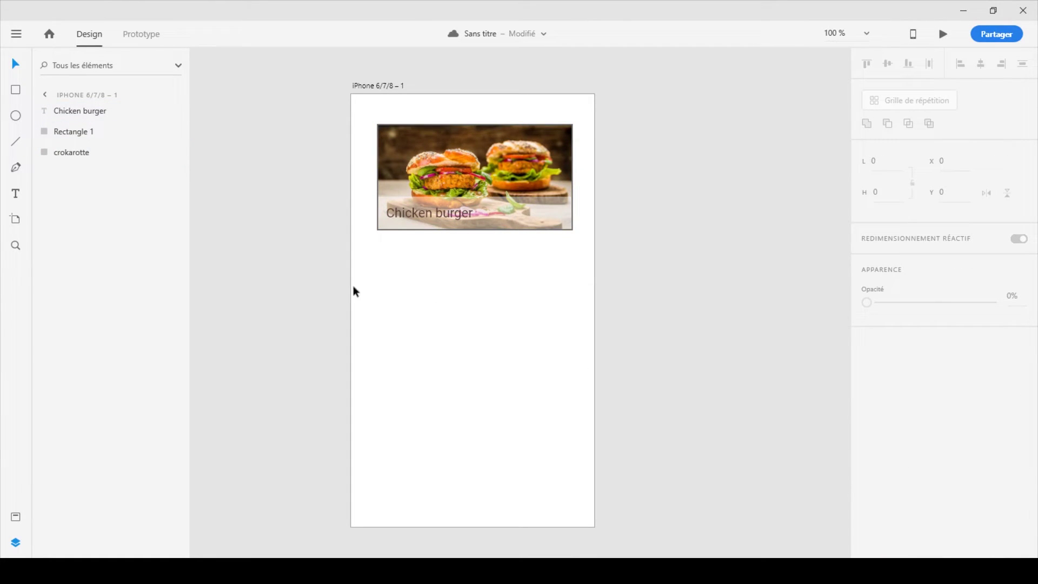
pyautogui.moveTo(364, 110); pyautogui.dragTo(597, 243)
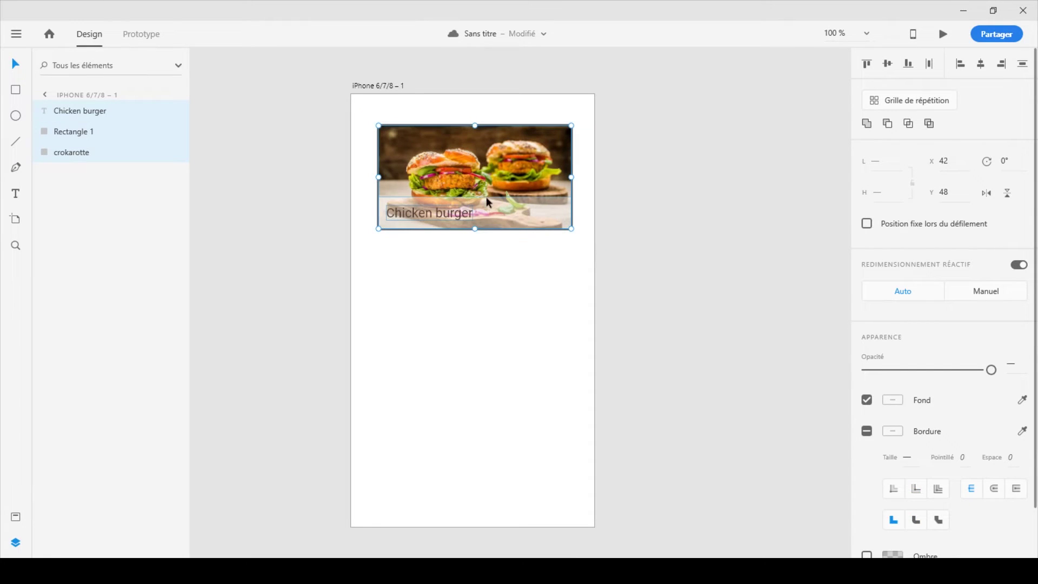
pyautogui.click(910, 104)
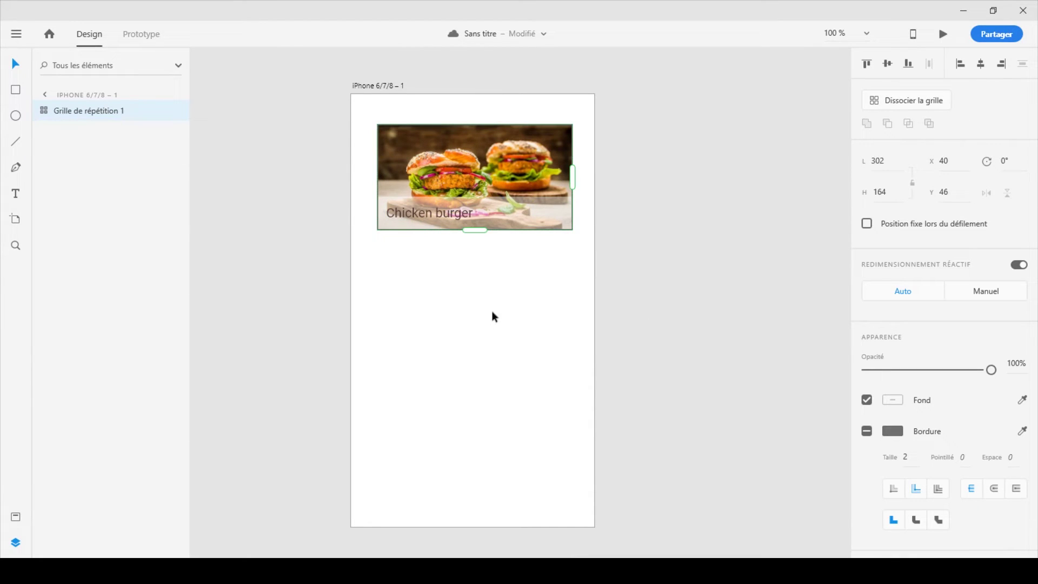
pyautogui.moveTo(474, 231); pyautogui.dragTo(507, 481)
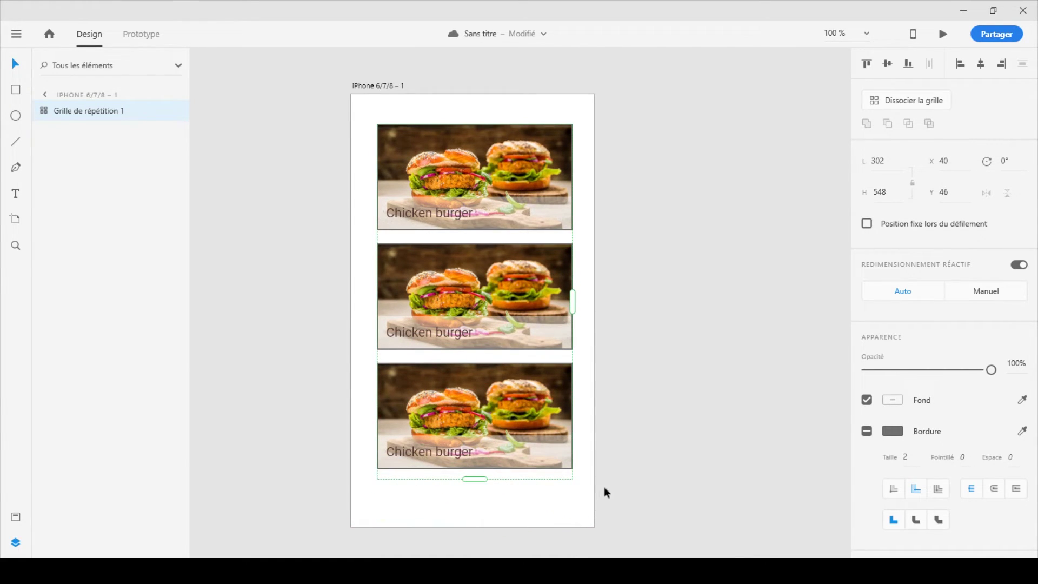
pyautogui.moveTo(490, 235)
pyautogui.mouseDown()
pyautogui.moveTo(489, 246)
pyautogui.moveTo(486, 230)
pyautogui.mouseUp()
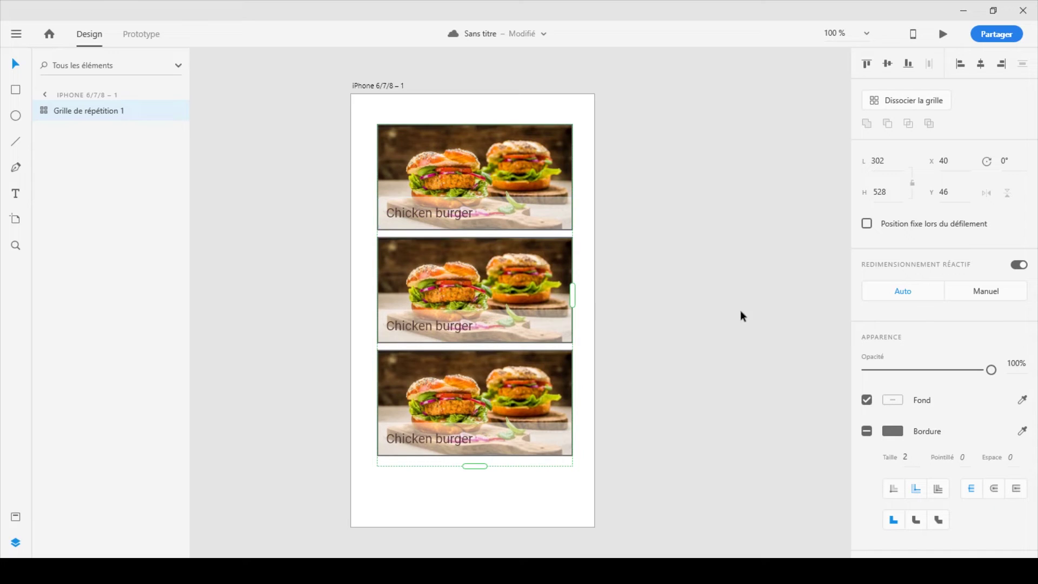
pyautogui.click(658, 338)
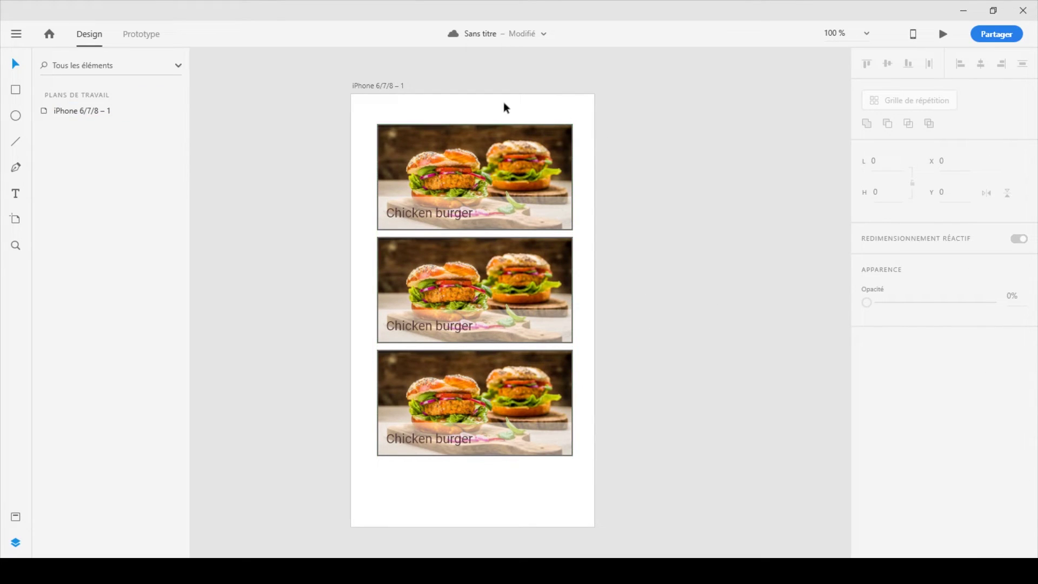
# - Change the middle card's caption to "Super burger" inside the repeat grid
pyautogui.click(492, 127)
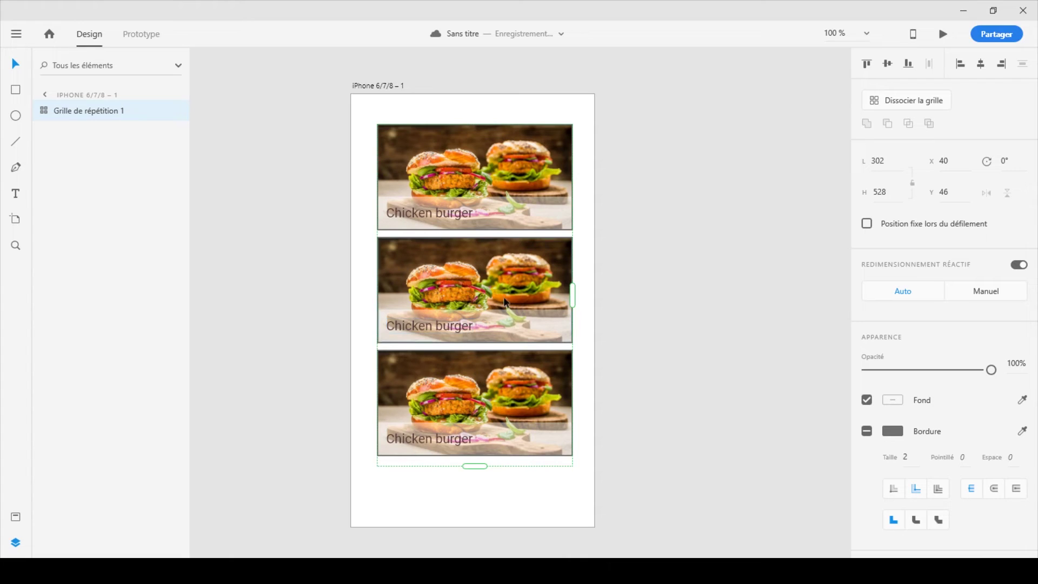
pyautogui.doubleClick(433, 336)
pyautogui.click(436, 328)
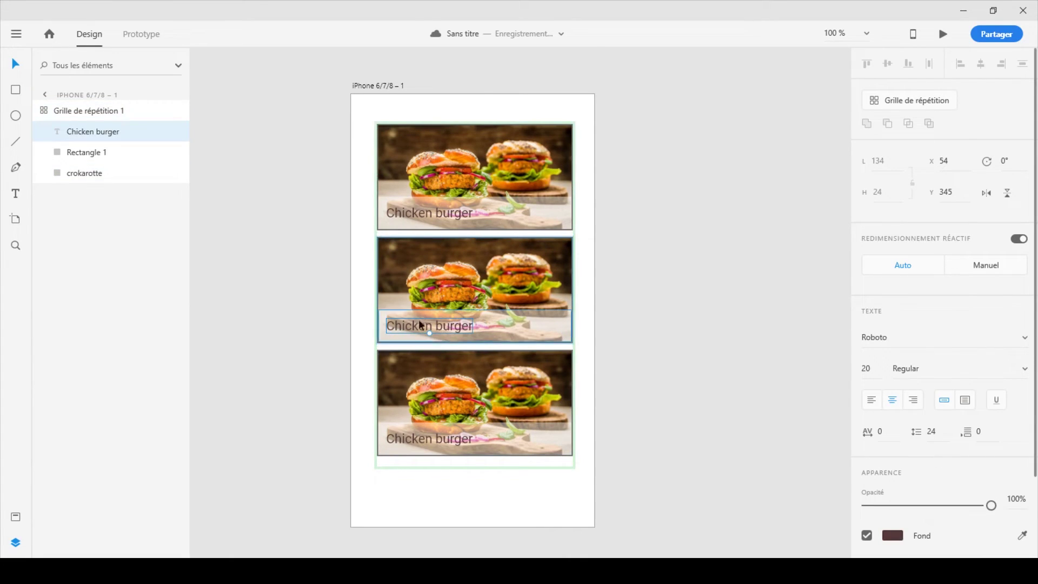
pyautogui.moveTo(440, 325)
pyautogui.mouseDown()
pyautogui.moveTo(540, 332)
pyautogui.moveTo(454, 328)
pyautogui.mouseUp()
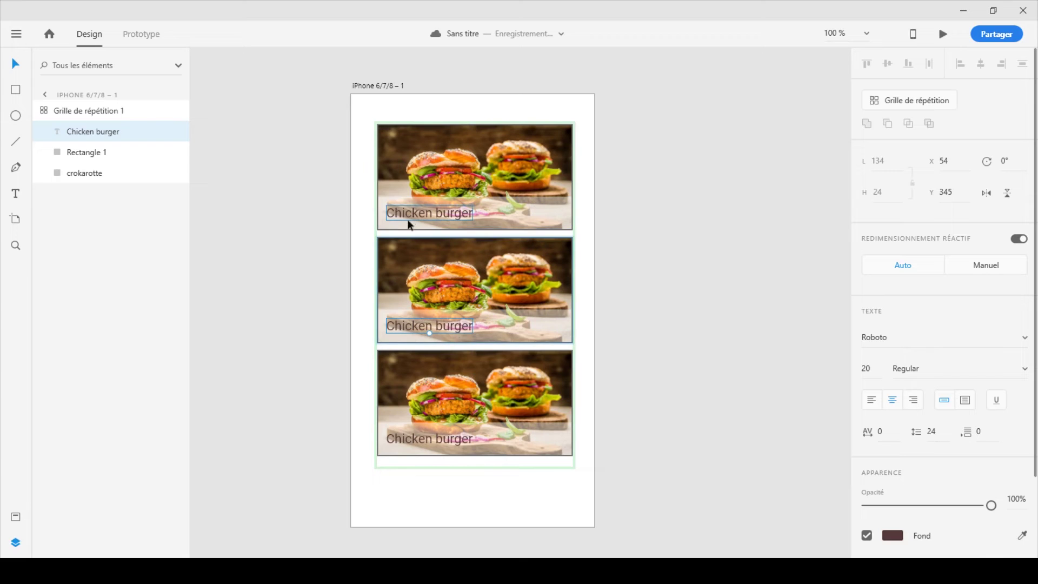
pyautogui.doubleClick(440, 327)
pyautogui.doubleClick(413, 326)
pyautogui.write('Super')
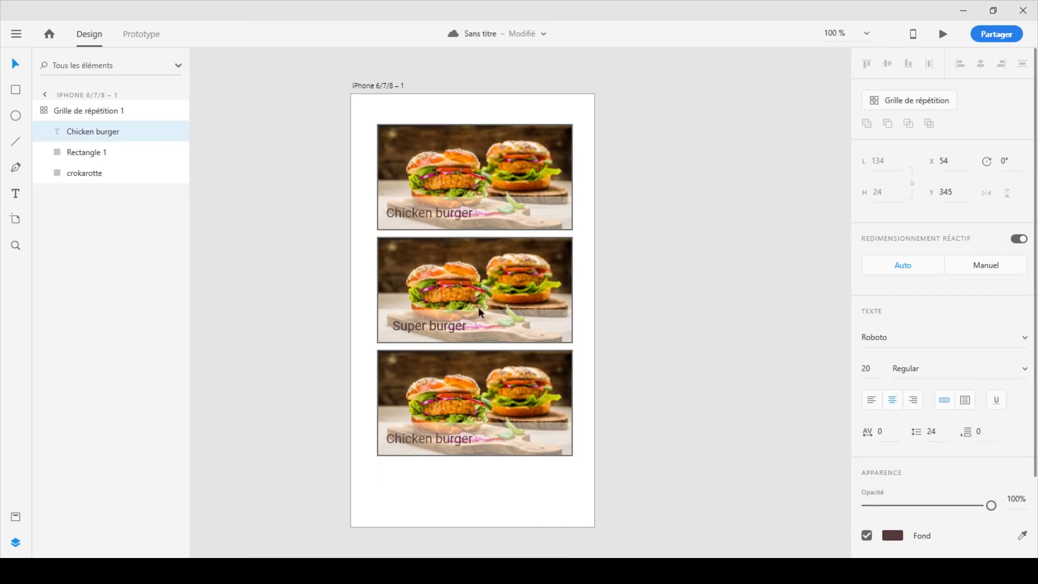
pyautogui.press('Escape')
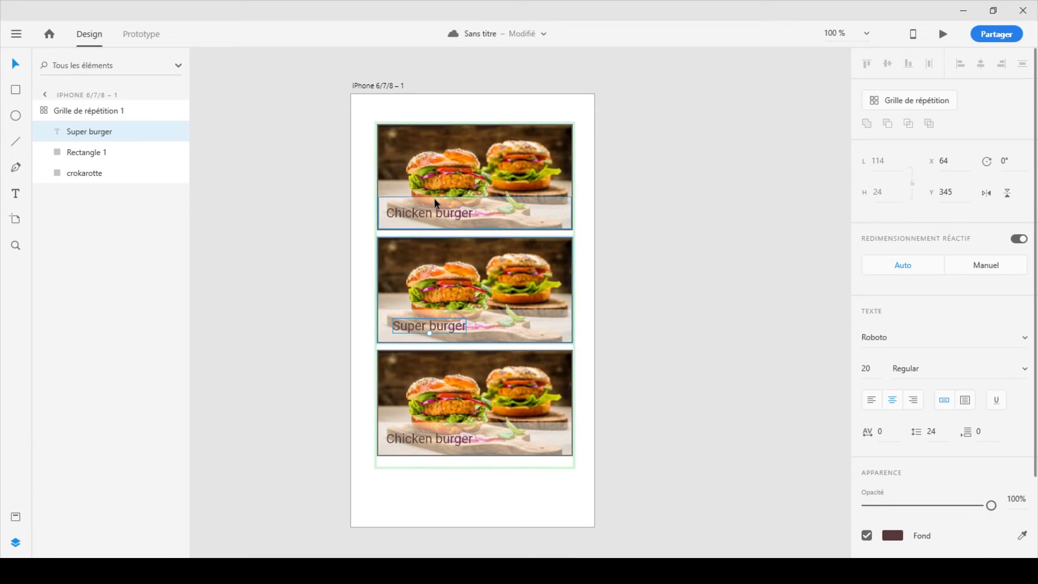
# - Replace the middle card's image with image_fond.jpg from the jour1 images folder
pyautogui.click(480, 281)
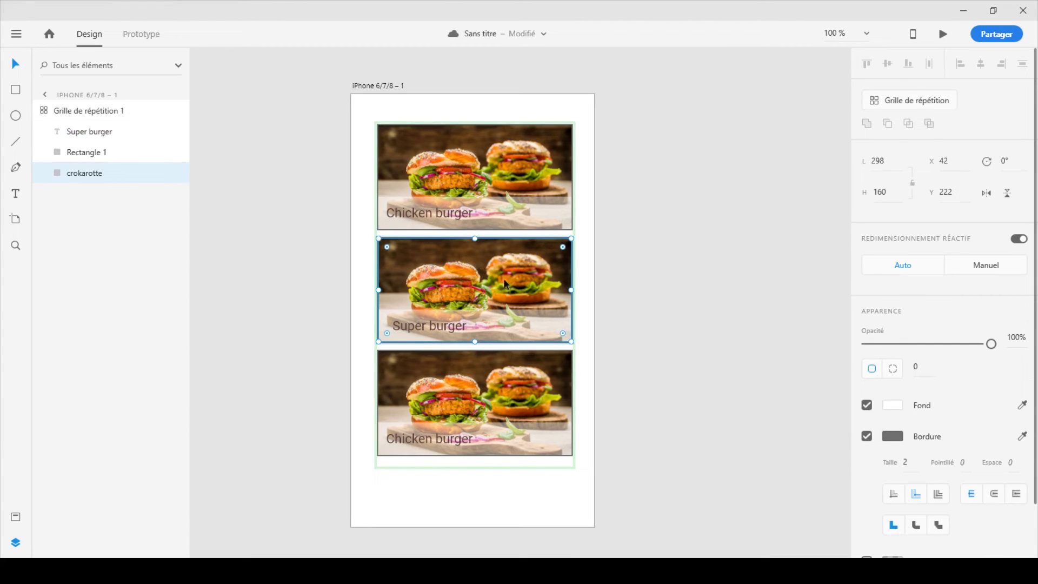
pyautogui.hotkey('alt', 'Tab')
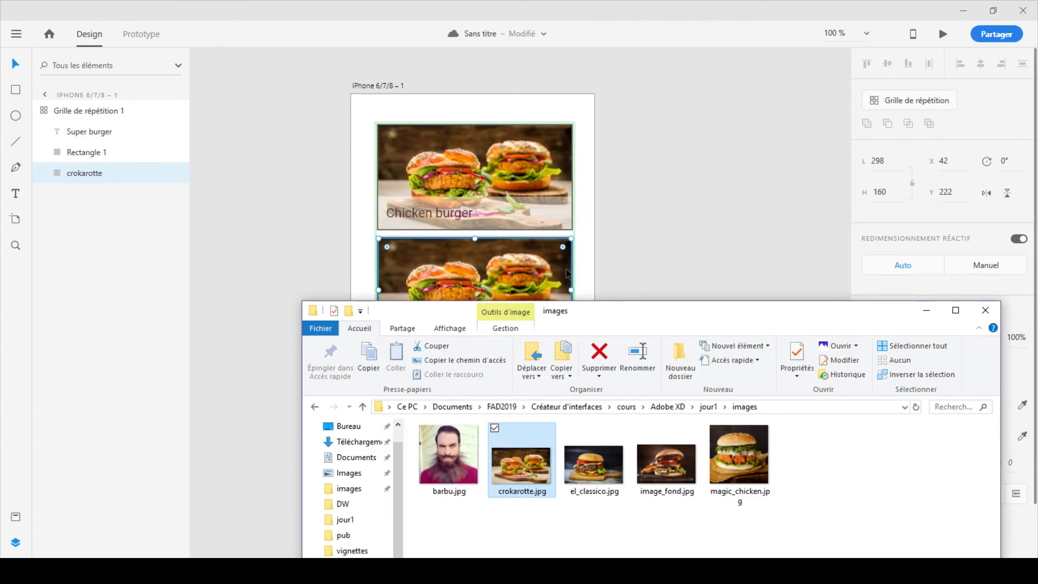
pyautogui.moveTo(666, 464); pyautogui.dragTo(497, 280)
pyautogui.click(693, 263)
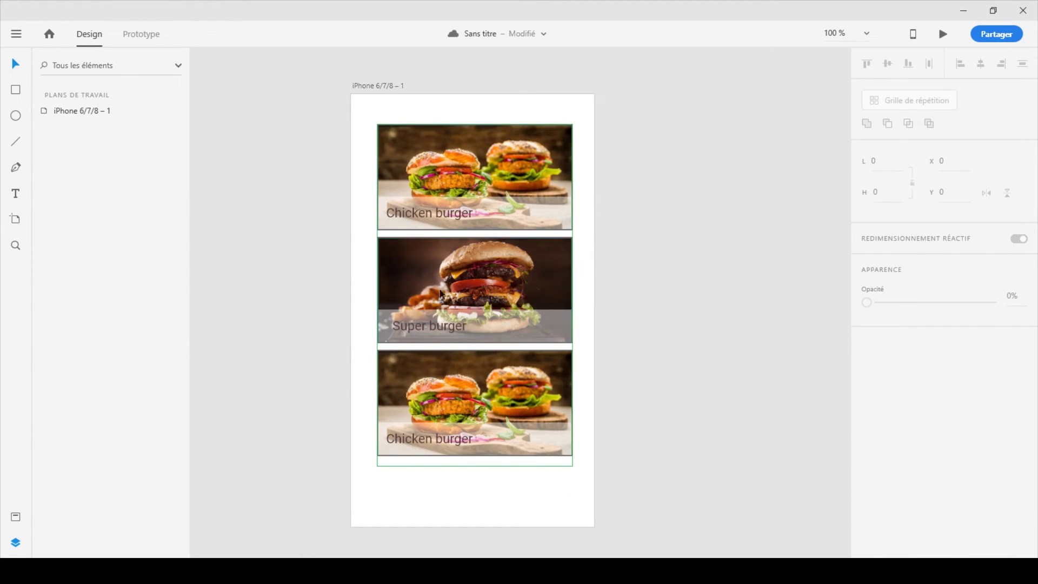
# - Move the whole repeat grid to about X 37, Y 57 on the artboard
pyautogui.click(503, 279)
pyautogui.moveTo(501, 289)
pyautogui.mouseDown()
pyautogui.moveTo(498, 299)
pyautogui.moveTo(510, 269)
pyautogui.moveTo(513, 299)
pyautogui.moveTo(483, 263)
pyautogui.moveTo(508, 285)
pyautogui.moveTo(506, 300)
pyautogui.mouseUp()
pyautogui.doubleClick(498, 299)
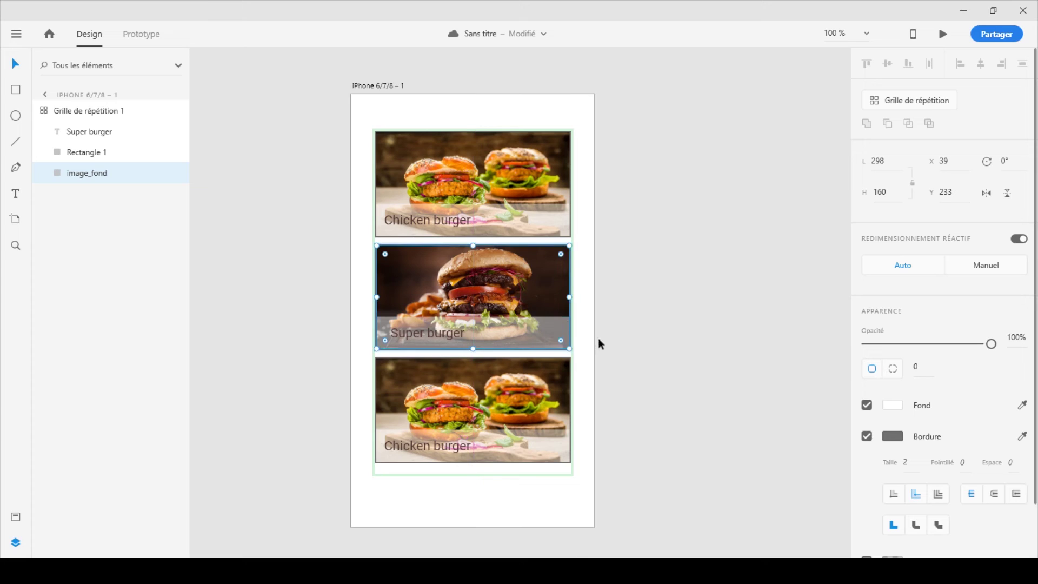
pyautogui.click(641, 352)
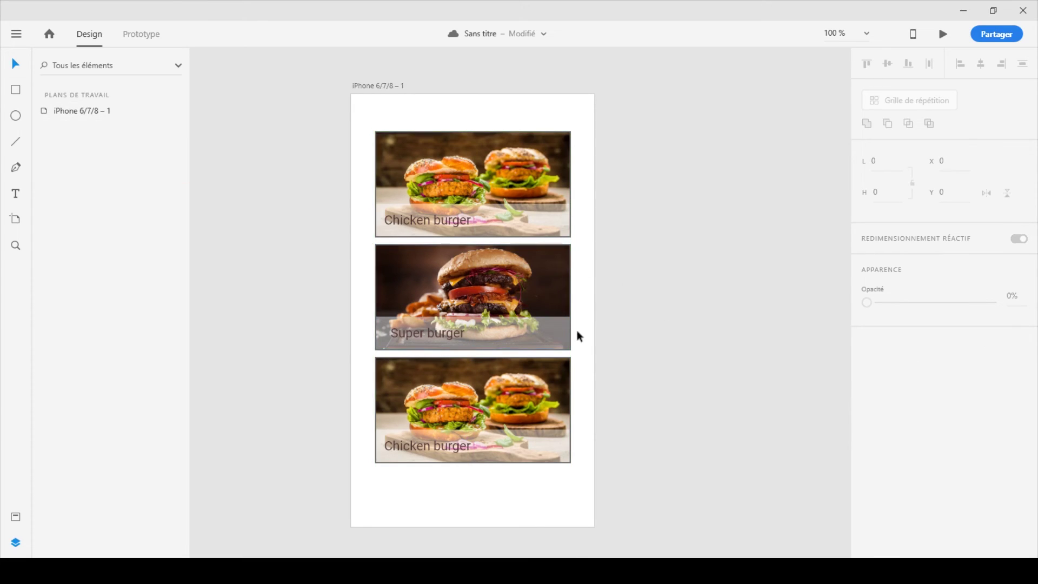
# - Ungroup the repeat grid into separate card groups
pyautogui.click(506, 298)
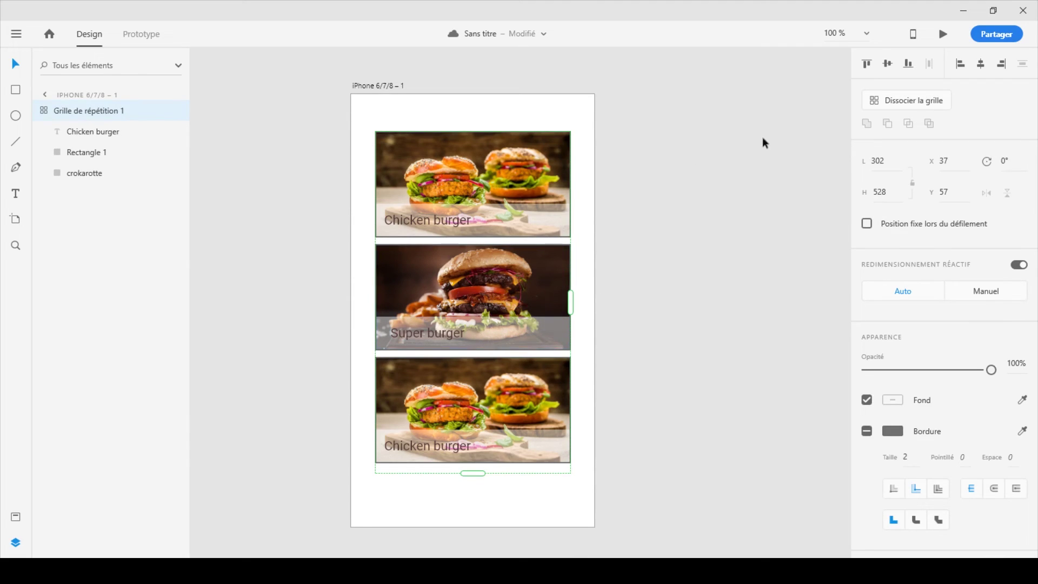
pyautogui.click(906, 103)
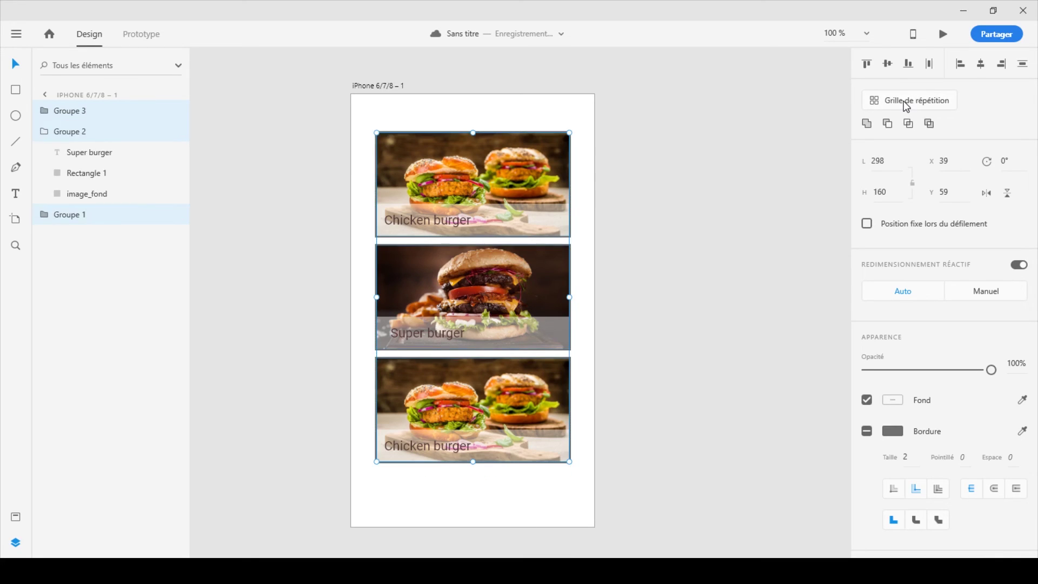
pyautogui.click(626, 338)
# - Move the "Super burger" caption to the right side of its band, at about X 192, Y 356
pyautogui.click(524, 297)
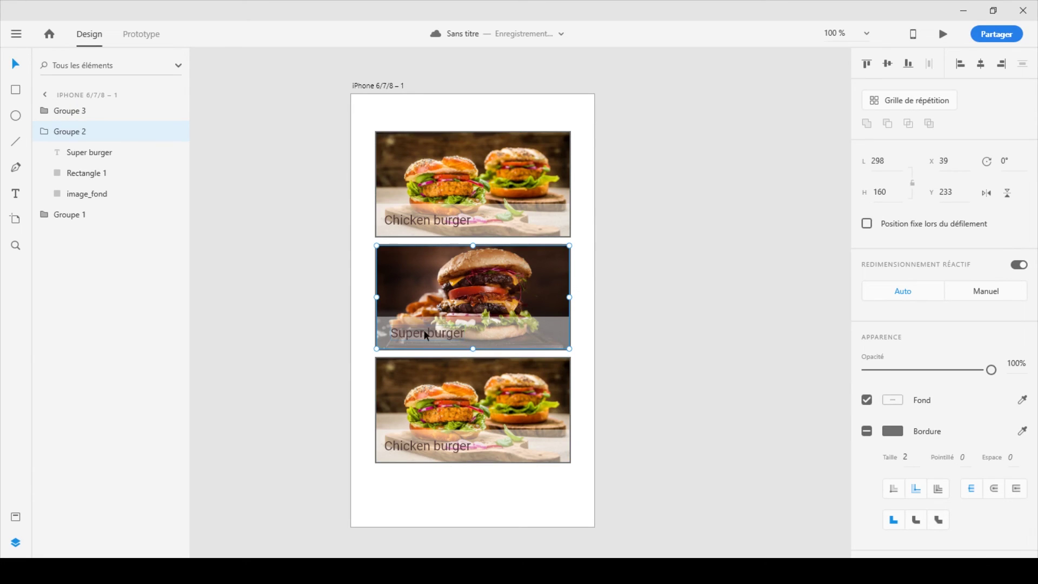
pyautogui.doubleClick(428, 334)
pyautogui.moveTo(433, 333); pyautogui.dragTo(517, 335)
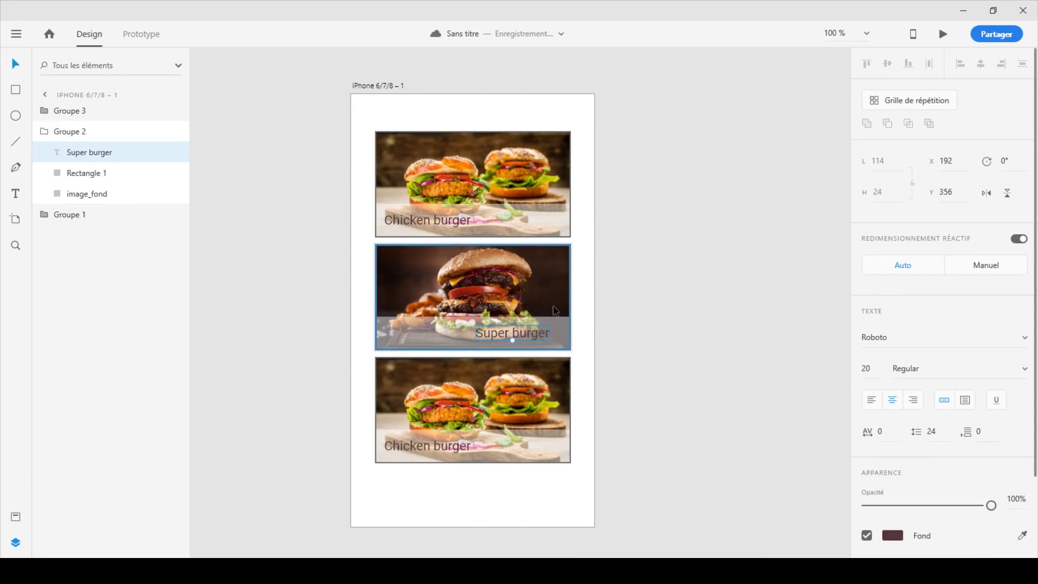
# - Try ungrouping the lowest card after moving it down to about Y 414, and undo the ungrouping
pyautogui.click(485, 421)
pyautogui.moveTo(485, 421)
pyautogui.mouseDown()
pyautogui.moveTo(399, 463)
pyautogui.moveTo(496, 446)
pyautogui.moveTo(494, 422)
pyautogui.mouseUp()
pyautogui.rightClick(495, 422)
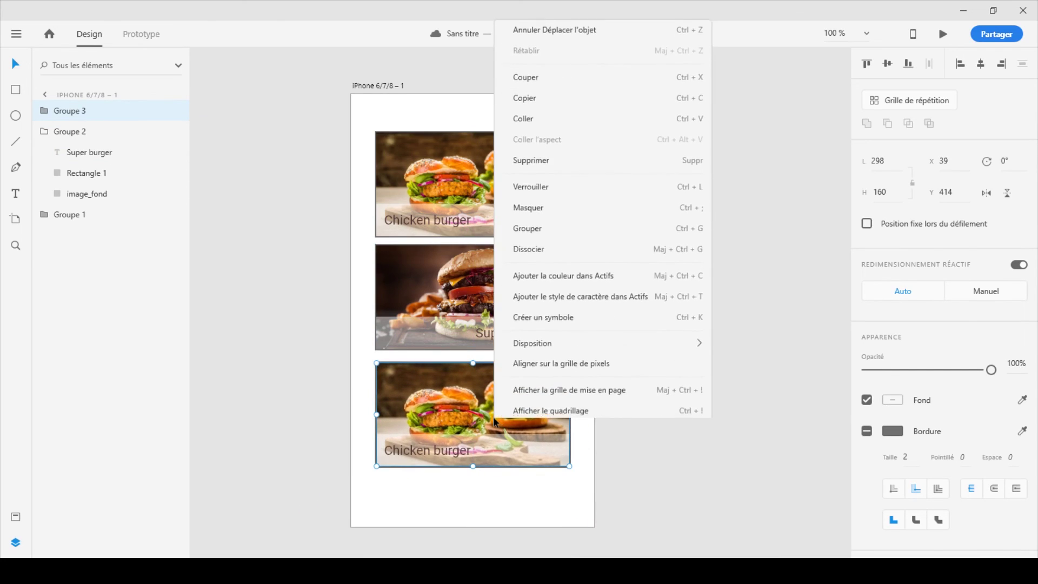
pyautogui.click(539, 248)
pyautogui.click(633, 439)
pyautogui.click(452, 451)
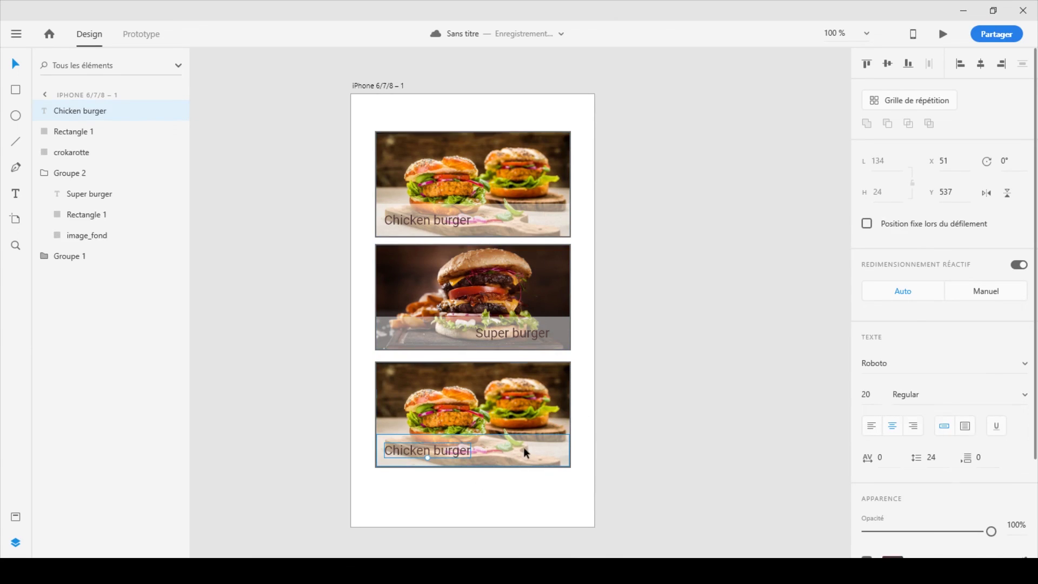
pyautogui.hotkey('ctrl', 'z')
pyautogui.click(629, 426)
# - Move the lowest card group down to about Y 418 and shift its caption slightly up within the band
pyautogui.moveTo(425, 406)
pyautogui.mouseDown()
pyautogui.moveTo(425, 460)
pyautogui.moveTo(416, 410)
pyautogui.moveTo(425, 408)
pyautogui.mouseUp()
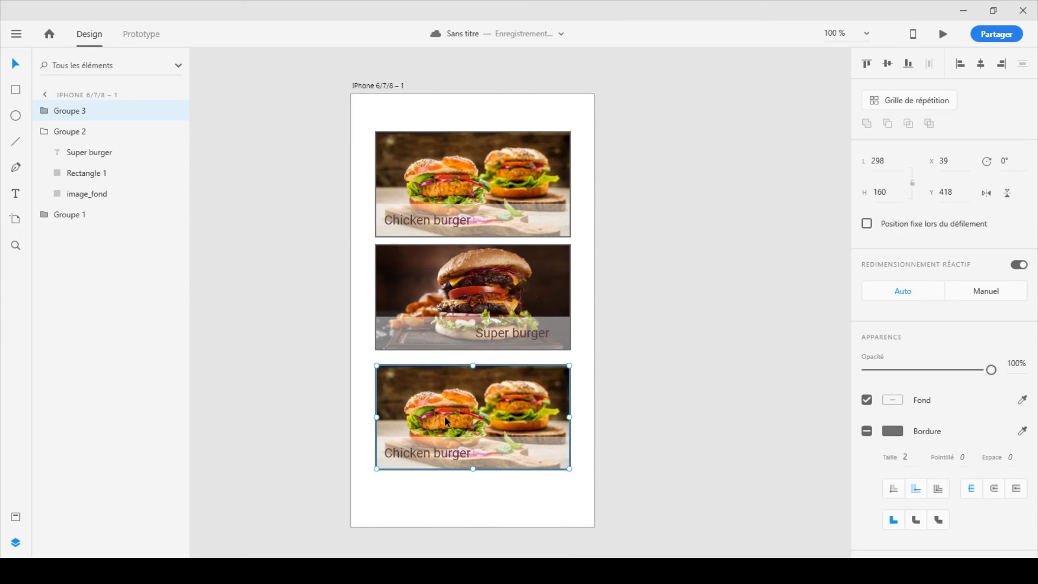
pyautogui.doubleClick(445, 416)
pyautogui.moveTo(448, 460)
pyautogui.mouseDown()
pyautogui.moveTo(466, 411)
pyautogui.moveTo(448, 450)
pyautogui.moveTo(459, 456)
pyautogui.moveTo(449, 450)
pyautogui.mouseUp()
pyautogui.click(458, 495)
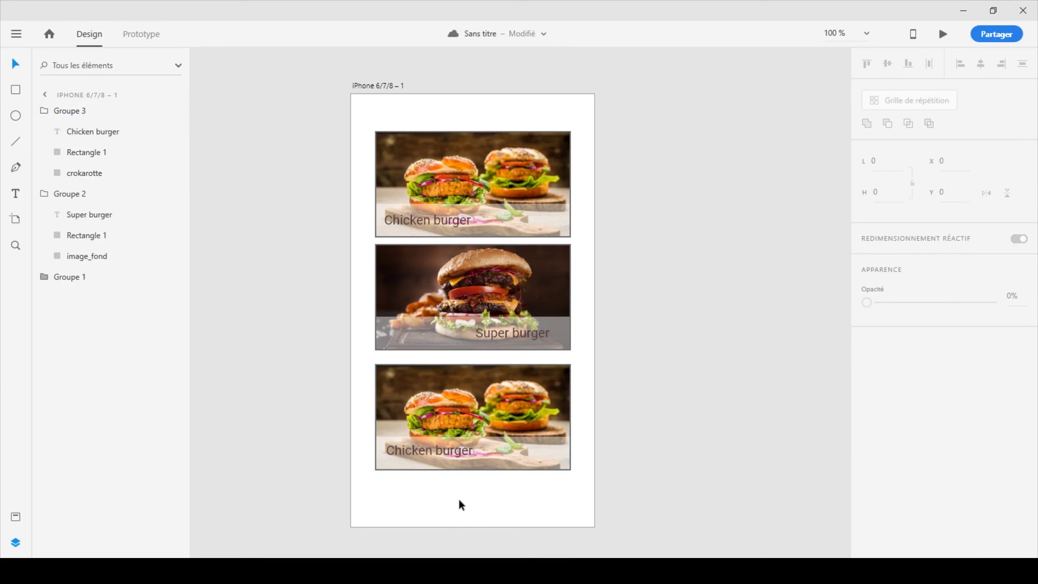